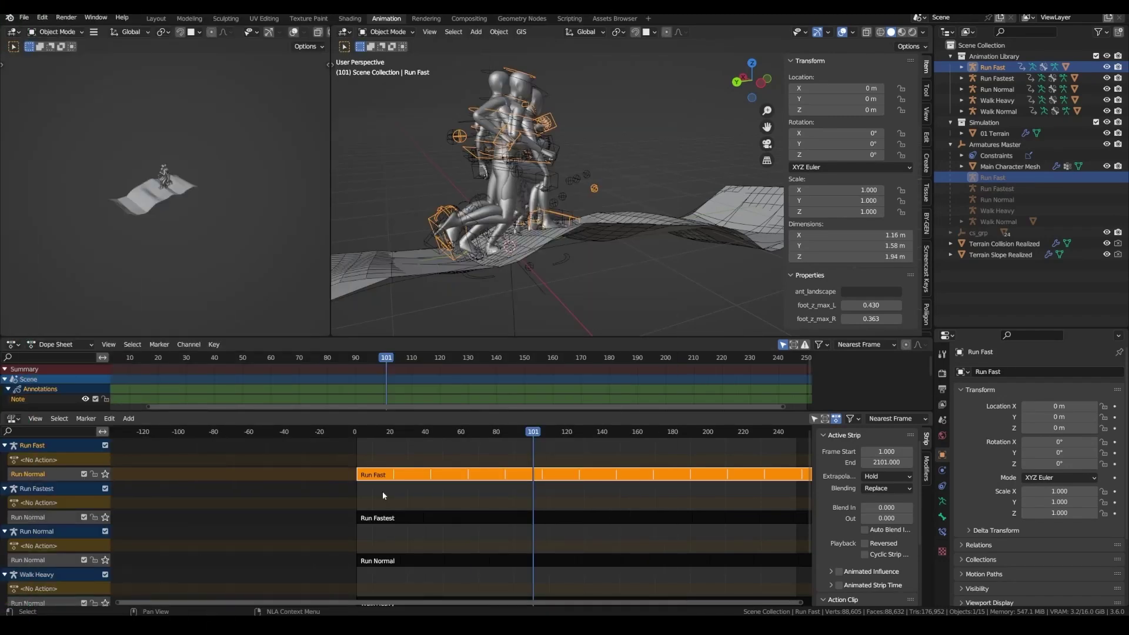
Enable Animated Strip Time on the Run Fast and Run Fastest strips in the nonlinear animation editor
click(838, 586)
scroll(828, 586, down, 5)
scroll(381, 488, down, 6)
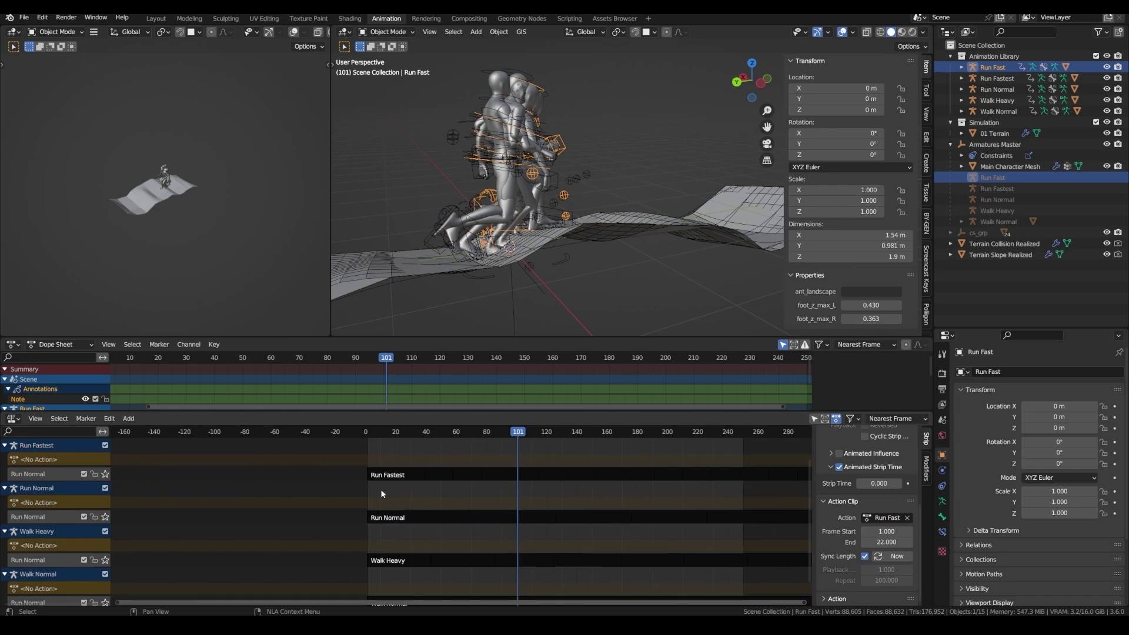
middle_drag(390, 498, 407, 575)
click(415, 496)
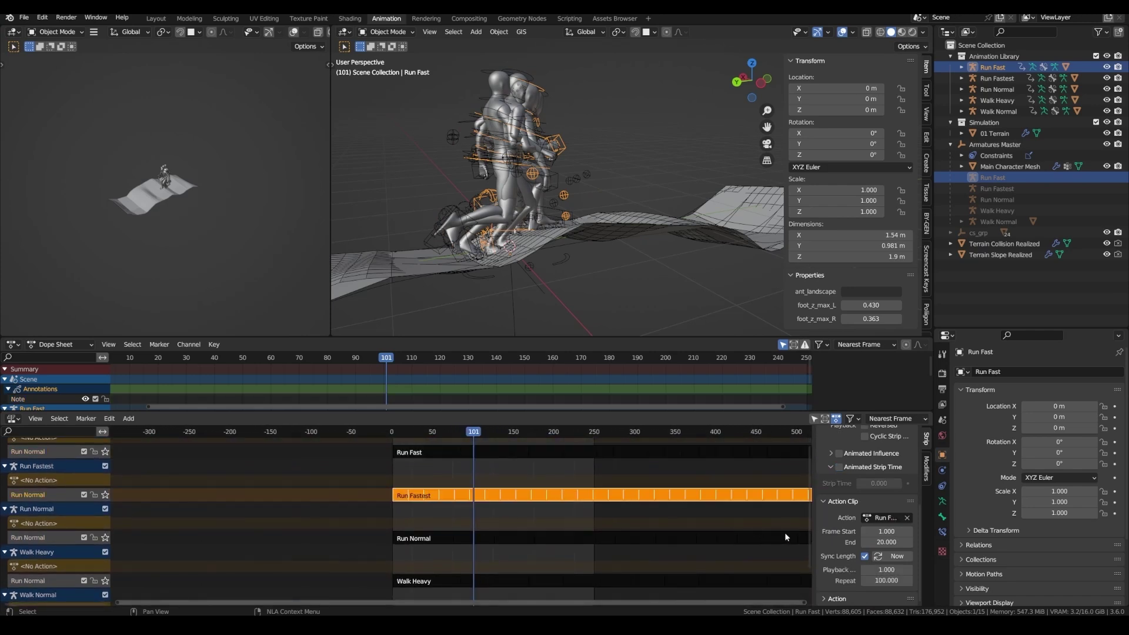
click(839, 467)
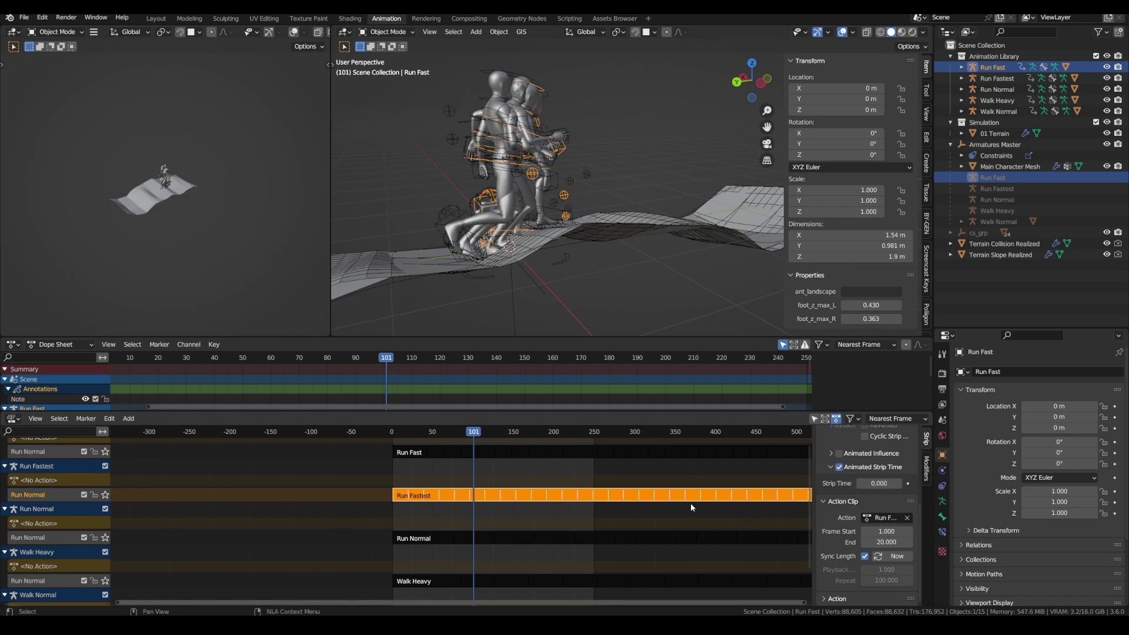
Enable Animated Strip Time on the Run Normal, Walk Heavy and Walk Normal strips
click(425, 538)
click(838, 467)
click(426, 581)
click(838, 468)
middle_drag(420, 576, 439, 502)
scroll(439, 502, down, 1)
click(438, 549)
click(839, 468)
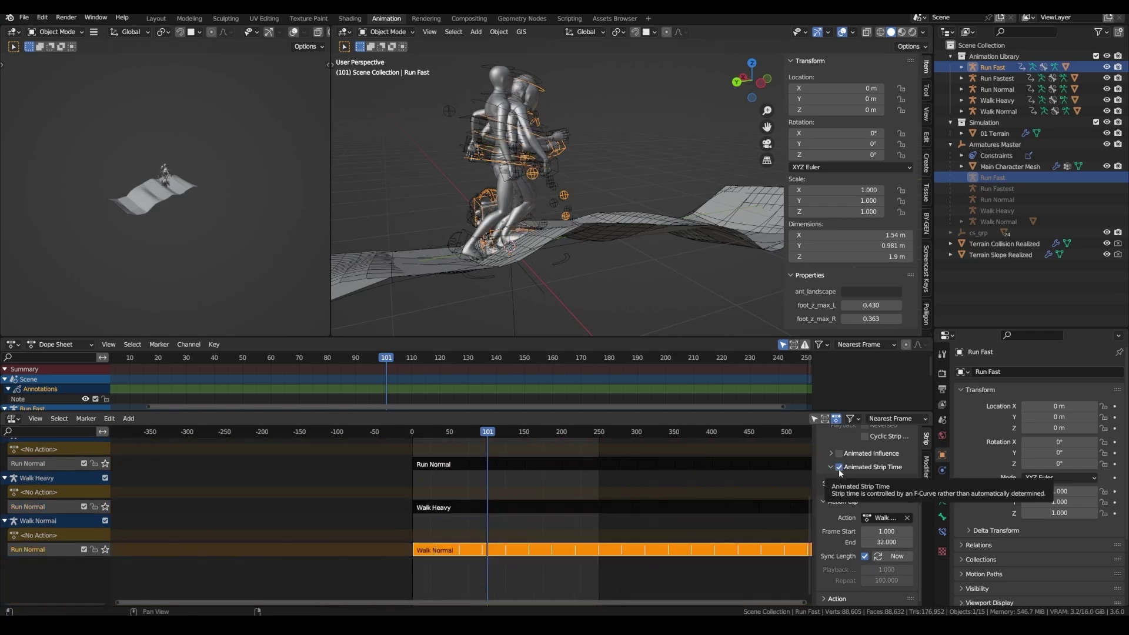
drag(879, 483, 870, 483)
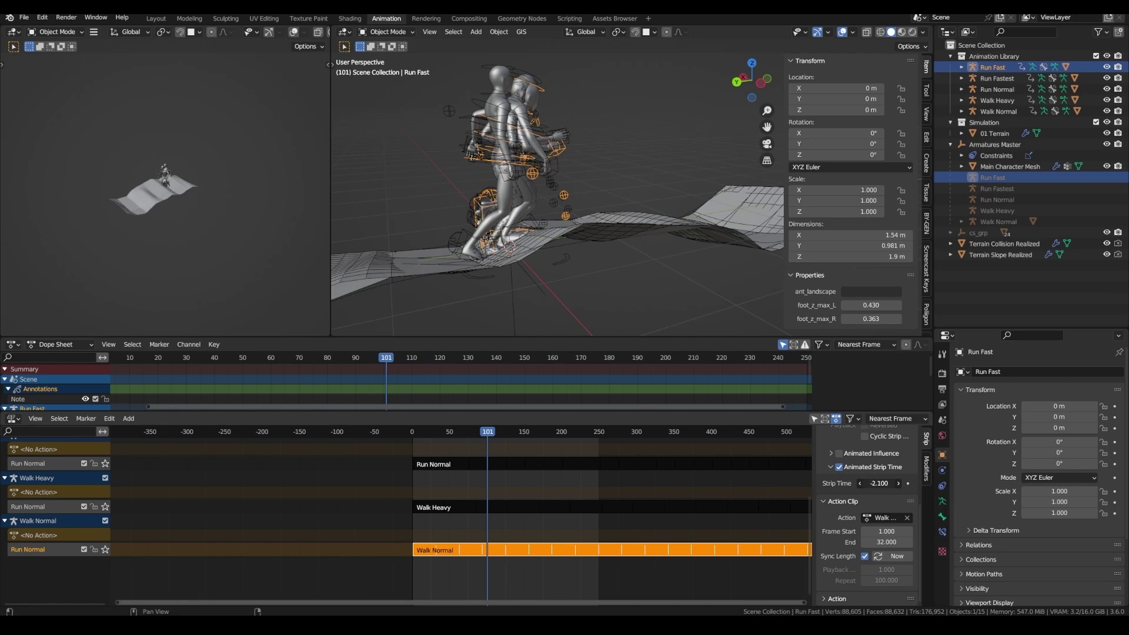
right_click(868, 483)
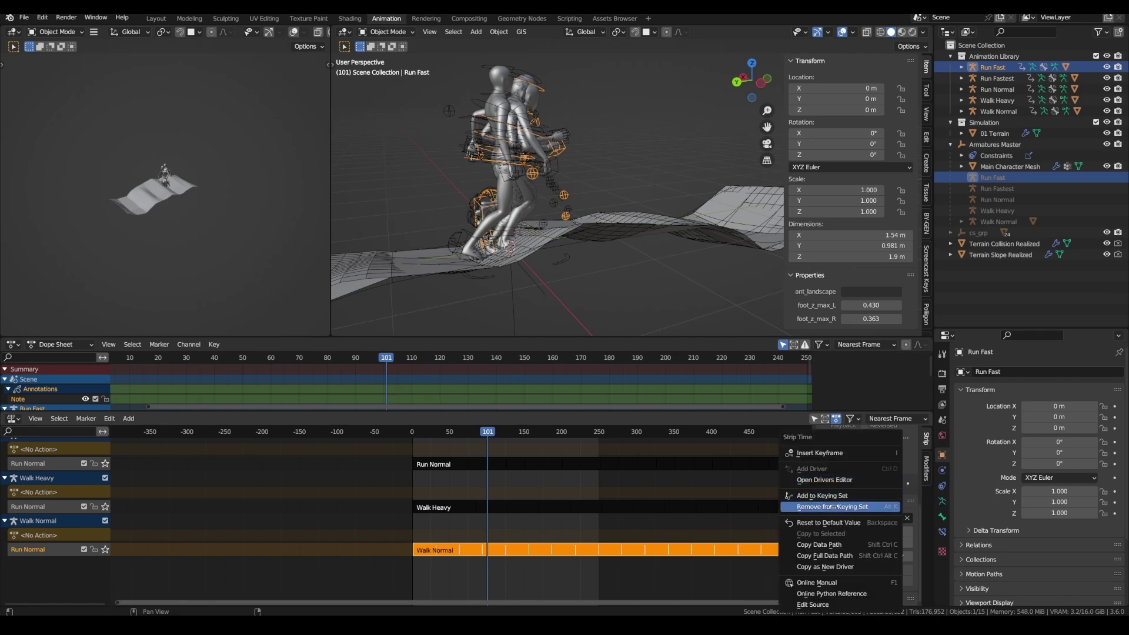
click(867, 480)
drag(965, 295, 780, 240)
click(888, 237)
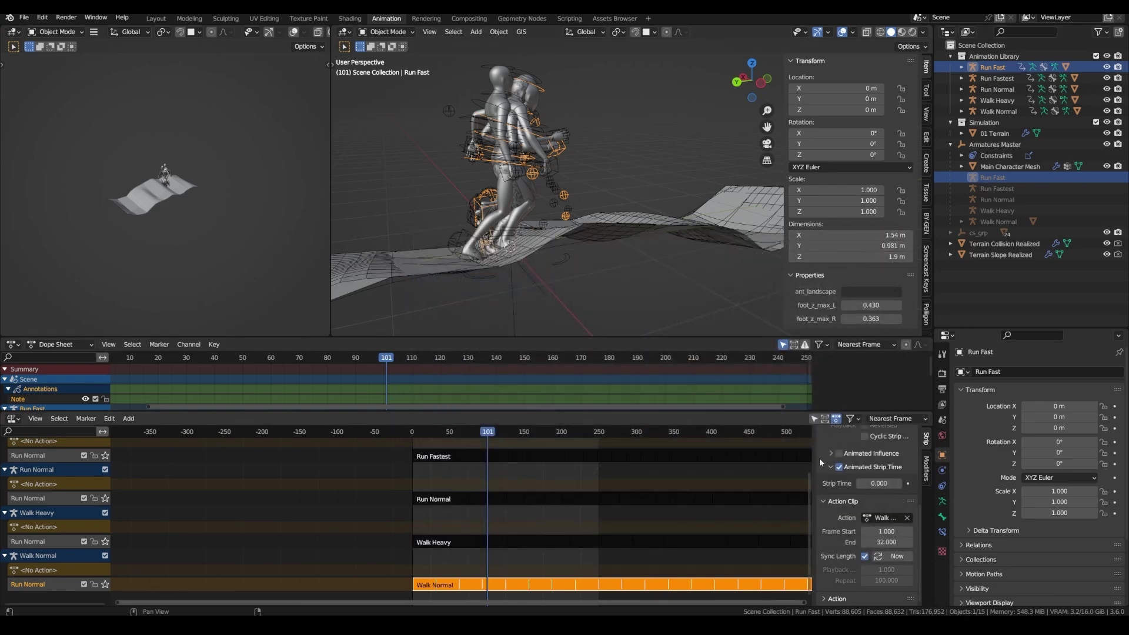
scroll(498, 529, down, 1)
middle_drag(492, 531, 493, 581)
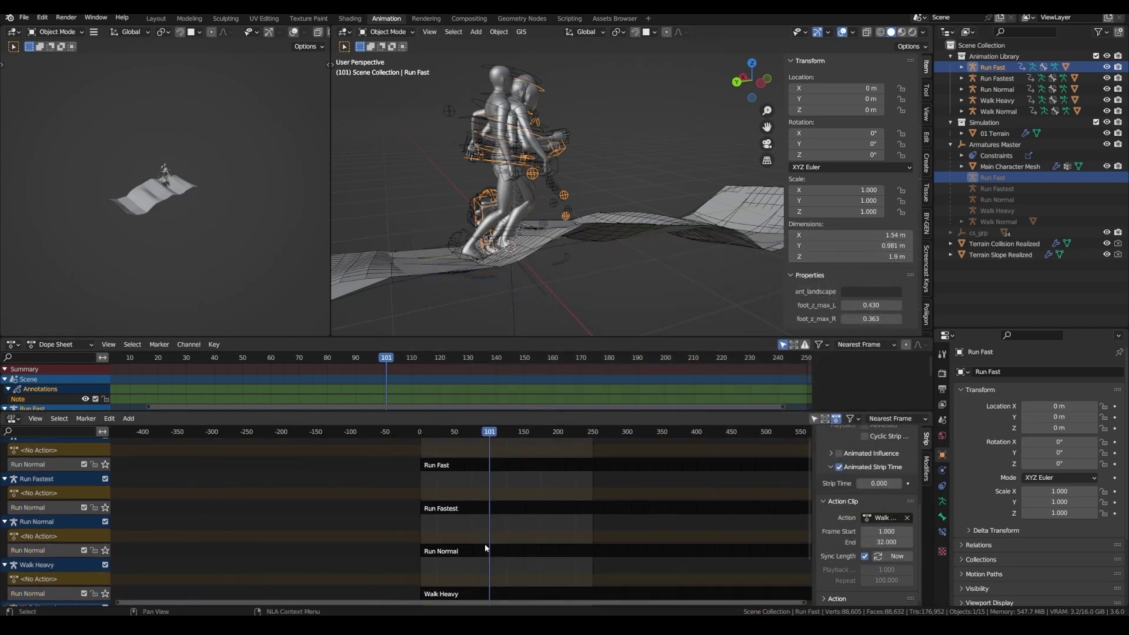
middle_drag(491, 532, 486, 542)
Add a mesh plane to the scene at the running character's feet
middle_drag(518, 308, 454, 266)
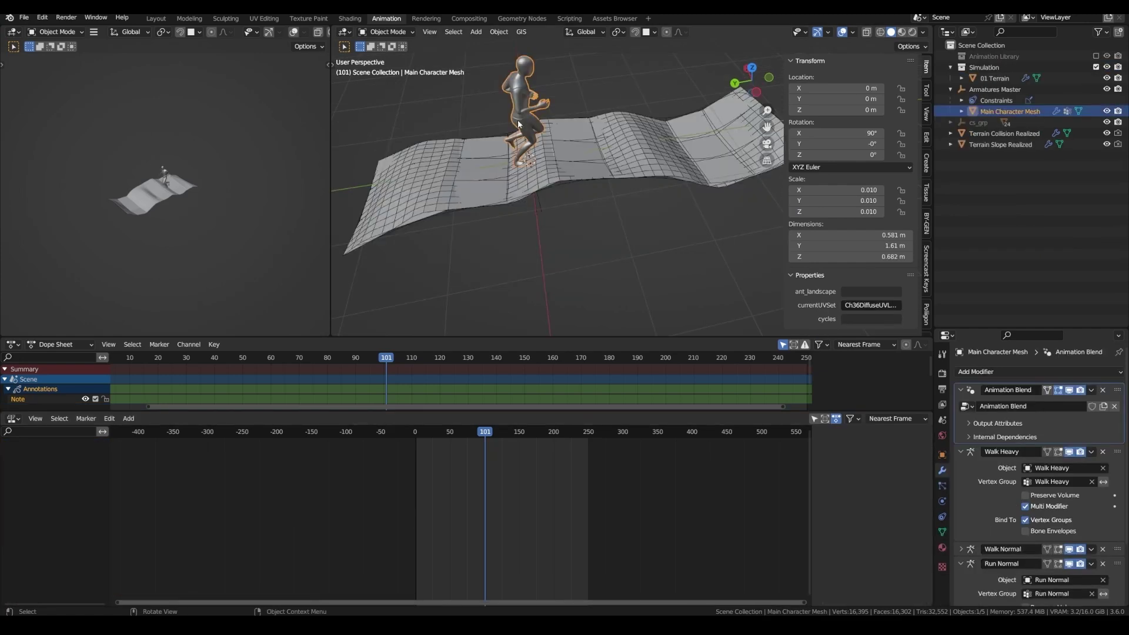
middle_drag(528, 132, 505, 176)
key(shift+a)
mouse_move(423, 114)
click(517, 113)
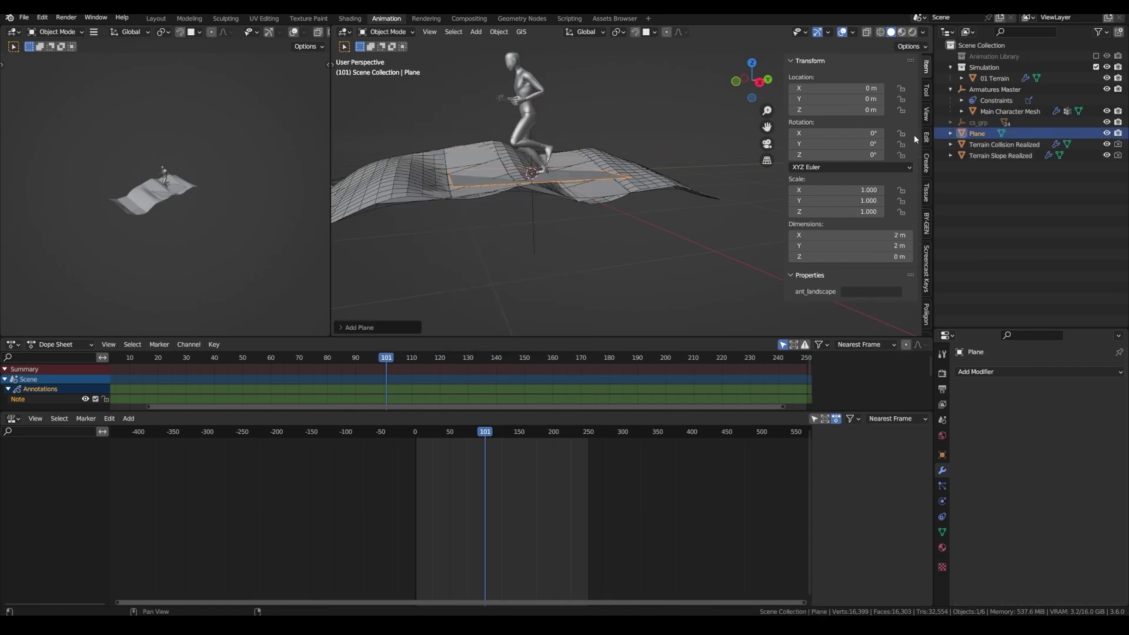
Move the plane into the Simulation collection and rename it "02 Strip Time"
drag(974, 135, 985, 68)
double_click(986, 89)
text(02)
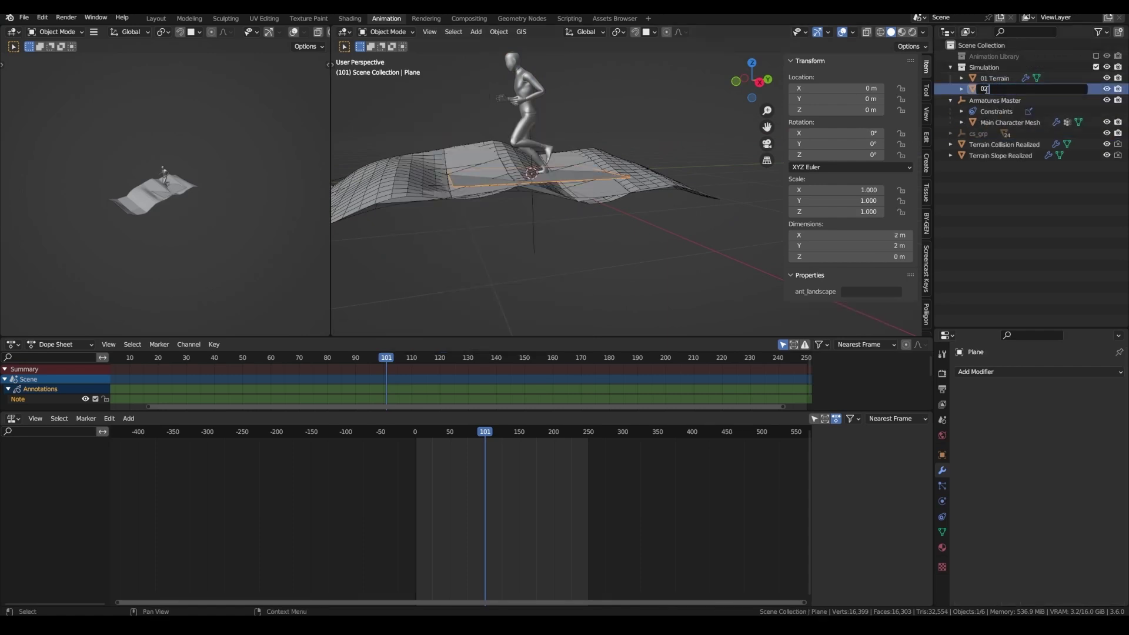
text( Strip Time)
key(Return)
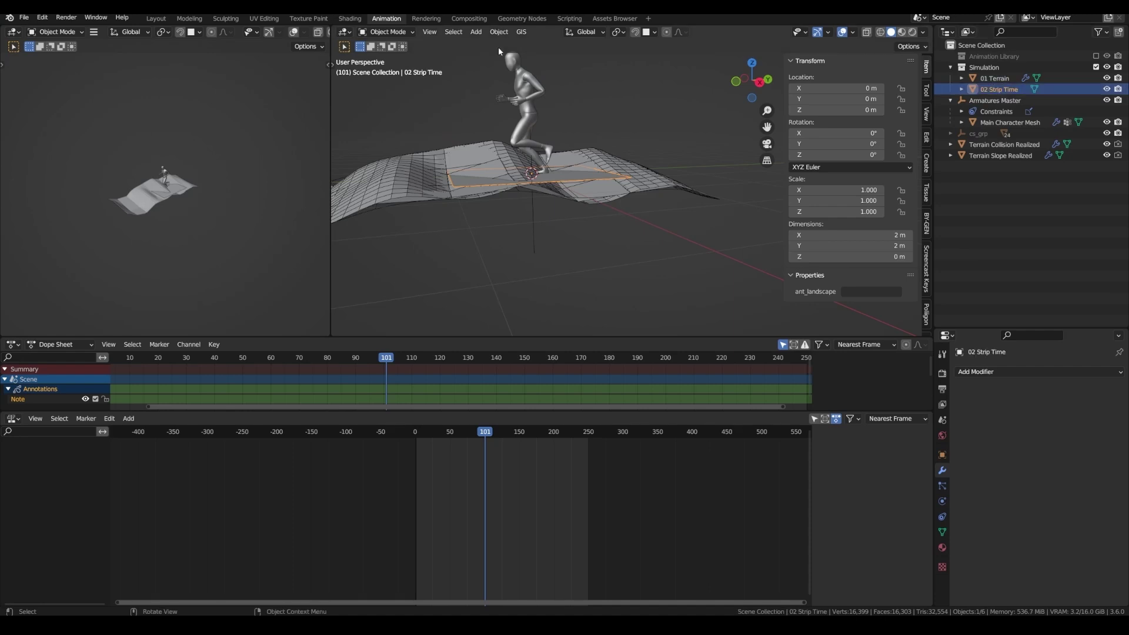
Create a new geometry node tree on the 02 Strip Time plane and name it "Compute Strip Time"
click(522, 18)
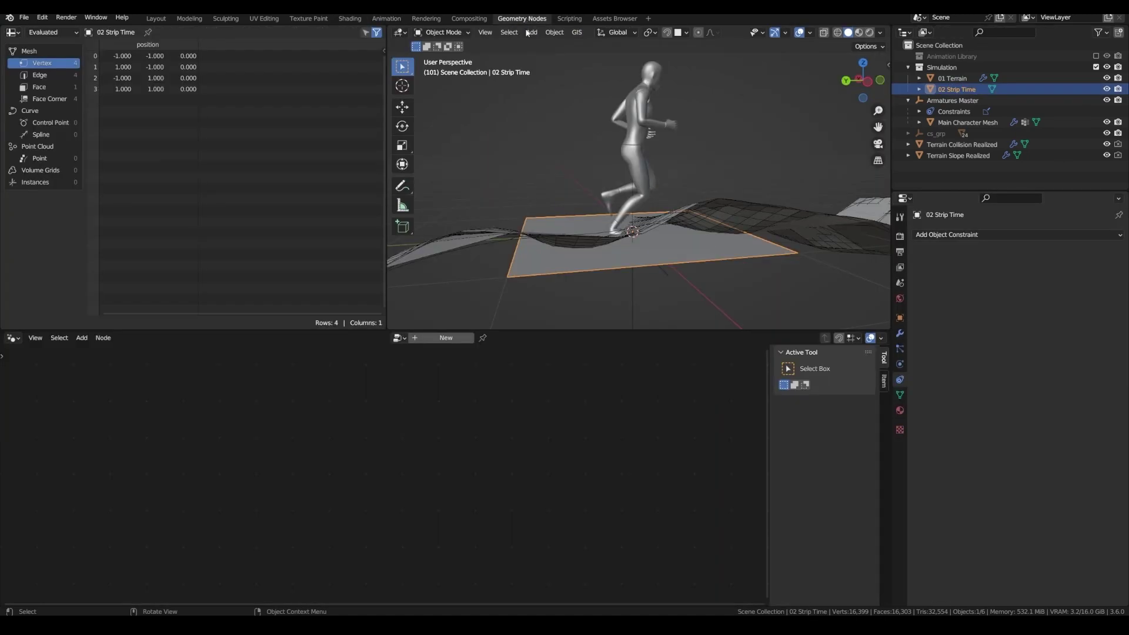
click(445, 338)
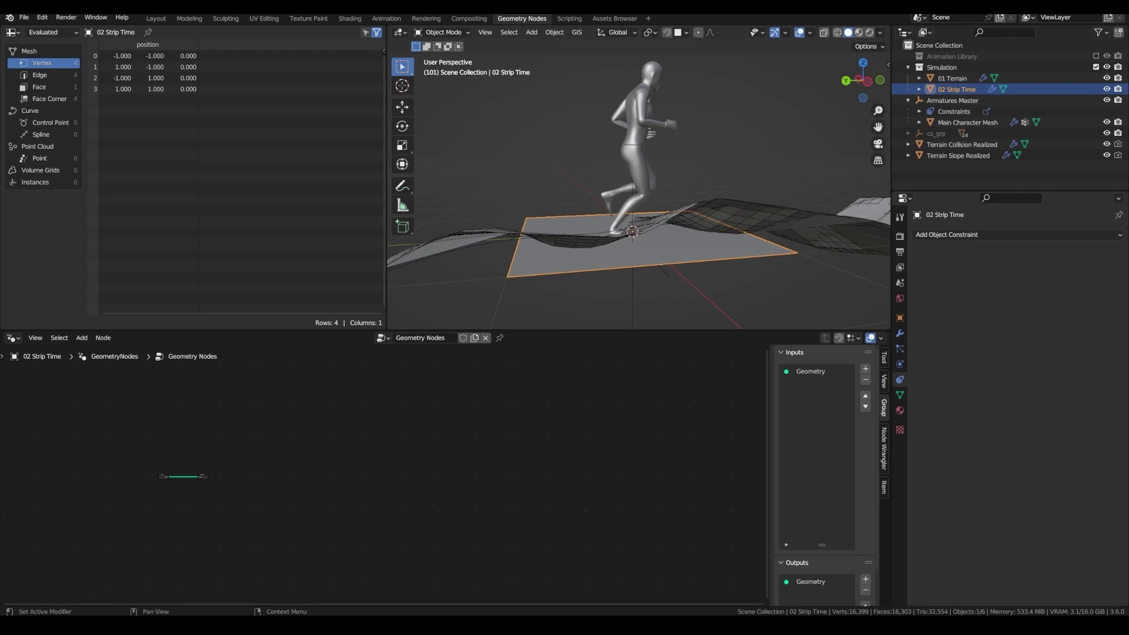
double_click(436, 338)
text(Compute Strip Time)
key(Return)
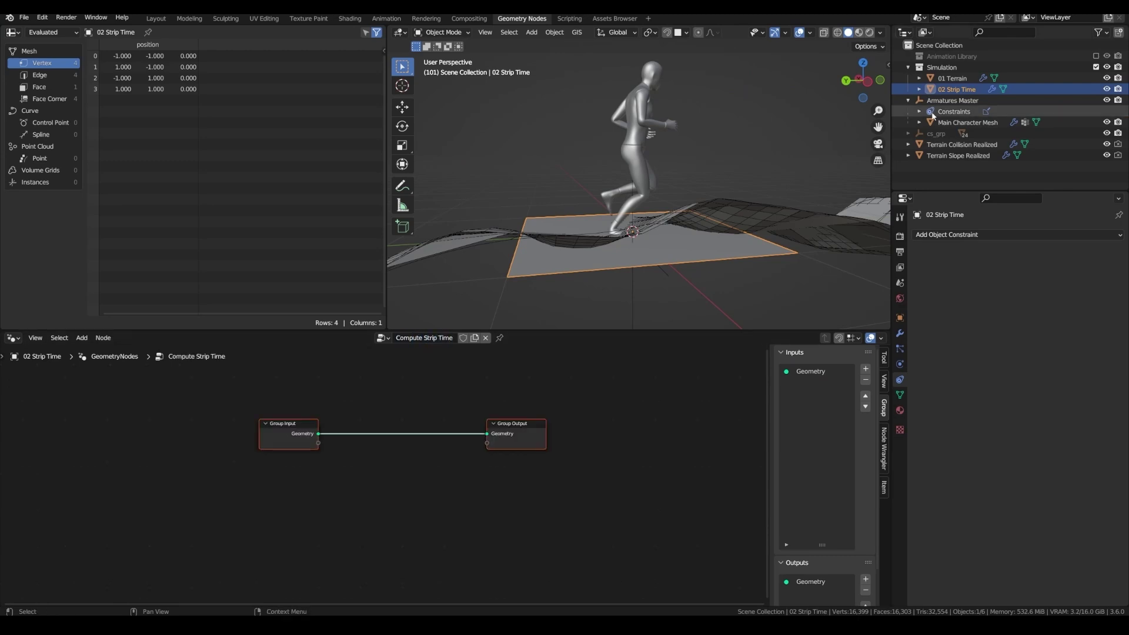
Bring the 01 Terrain object in as an Object Info node and feed its geometry into a Sample Index node
click(950, 80)
click(953, 90)
drag(955, 79, 355, 497)
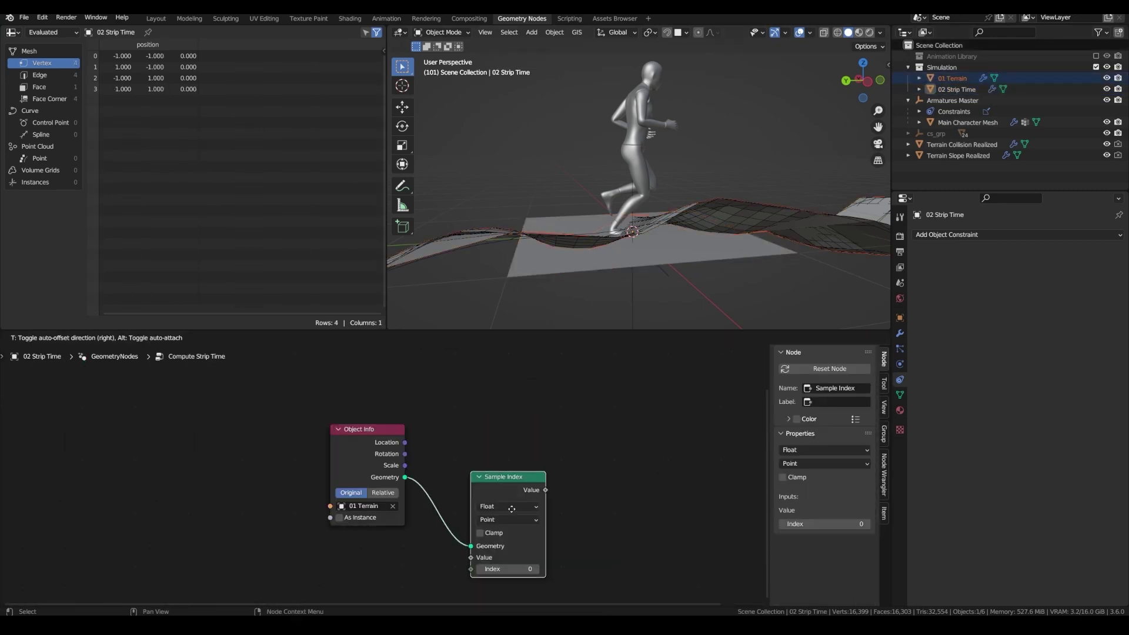
drag(500, 467, 497, 442)
middle_drag(477, 475, 501, 423)
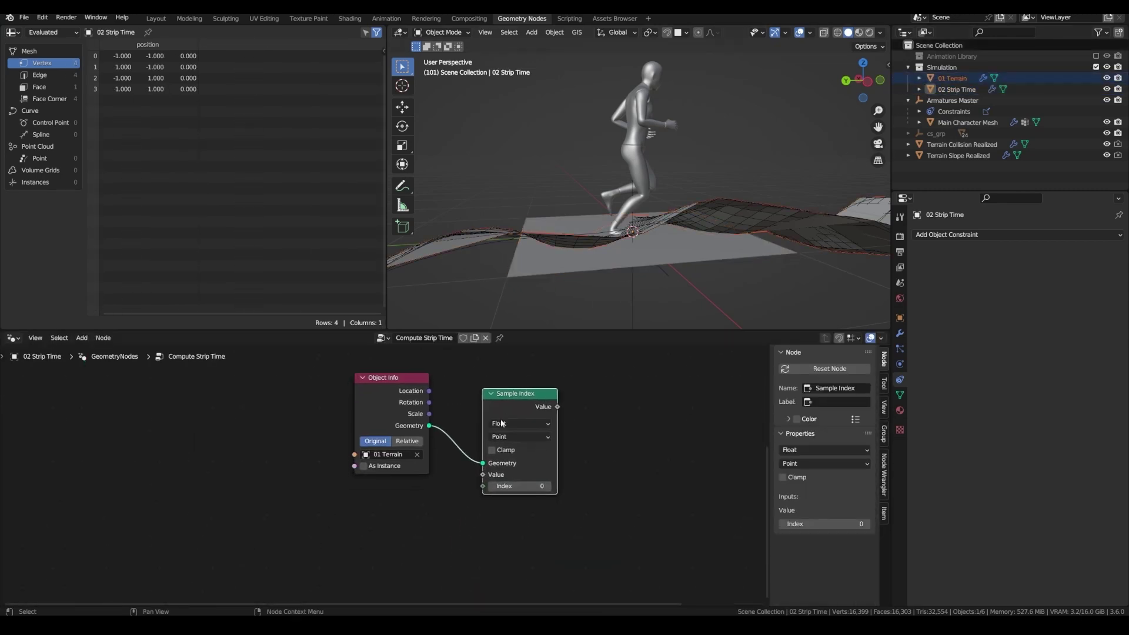
Add a Named Attribute node reading "state" and connect it to the Value input of Sample Index
drag(483, 475, 438, 483)
text(name)
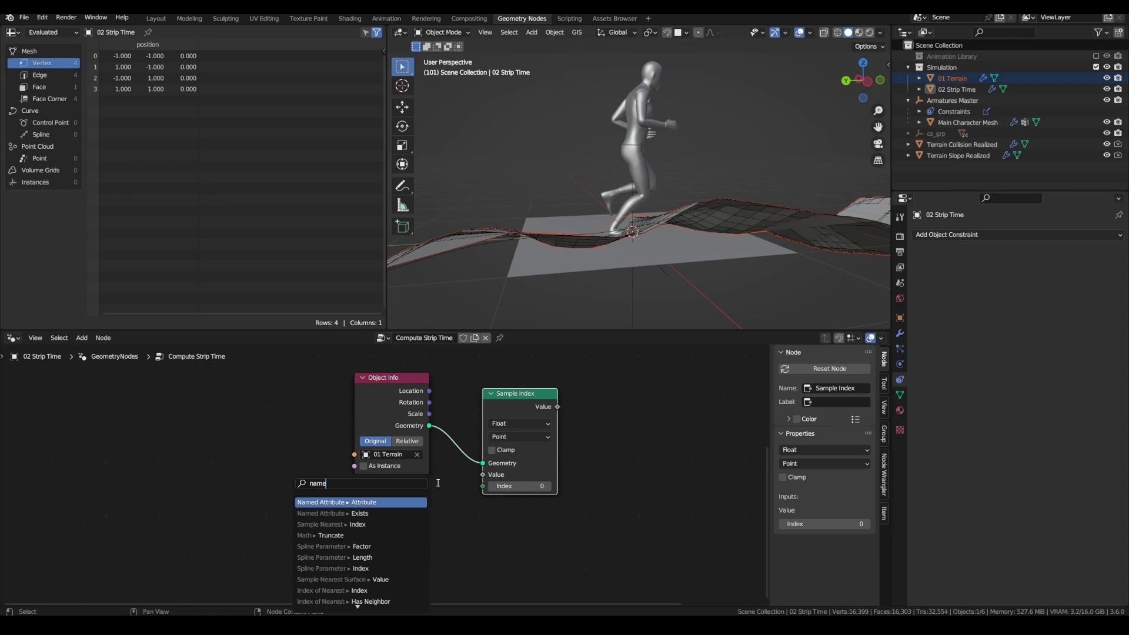
click(398, 501)
click(406, 555)
text(stt)
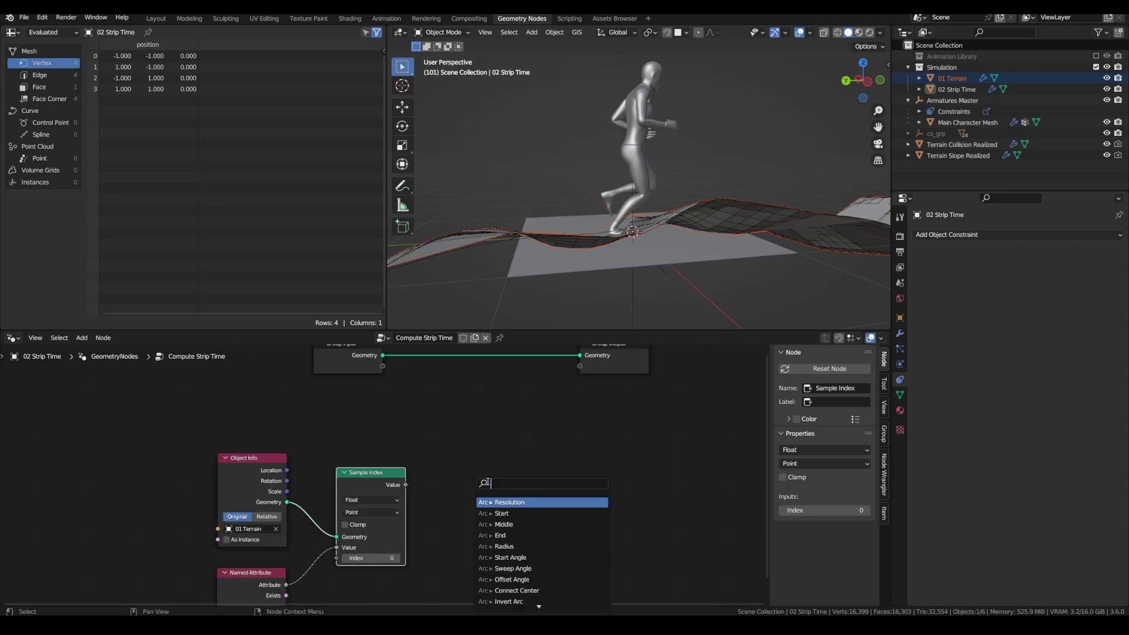
Add the State Value Blend node group and connect the Sample Index value to its State input
text(blen)
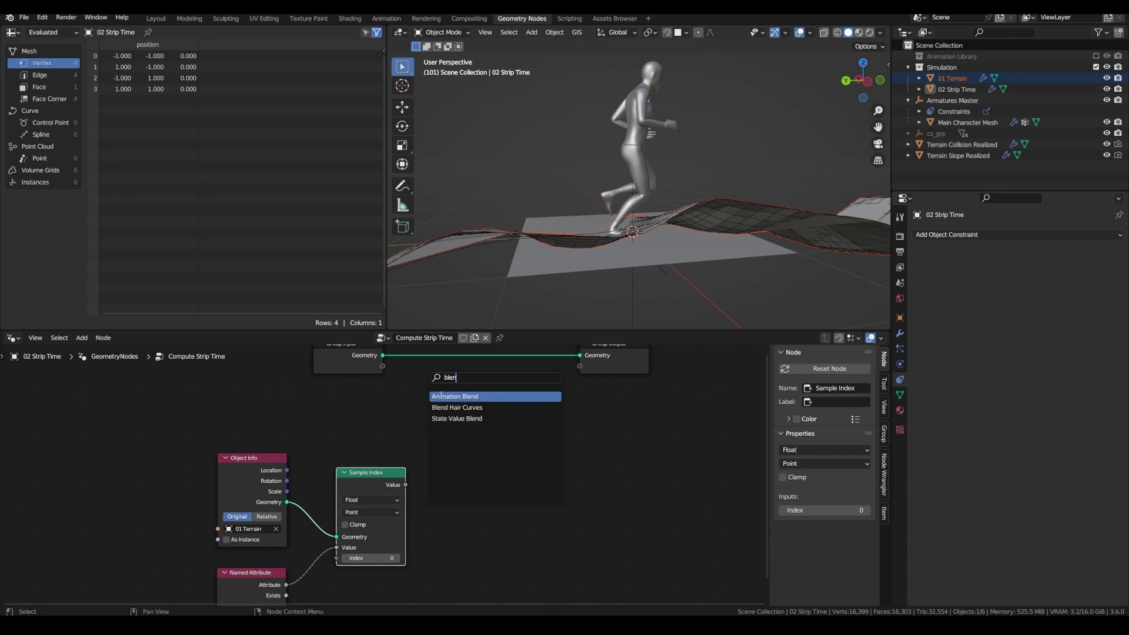
key(Down)
key(Down)
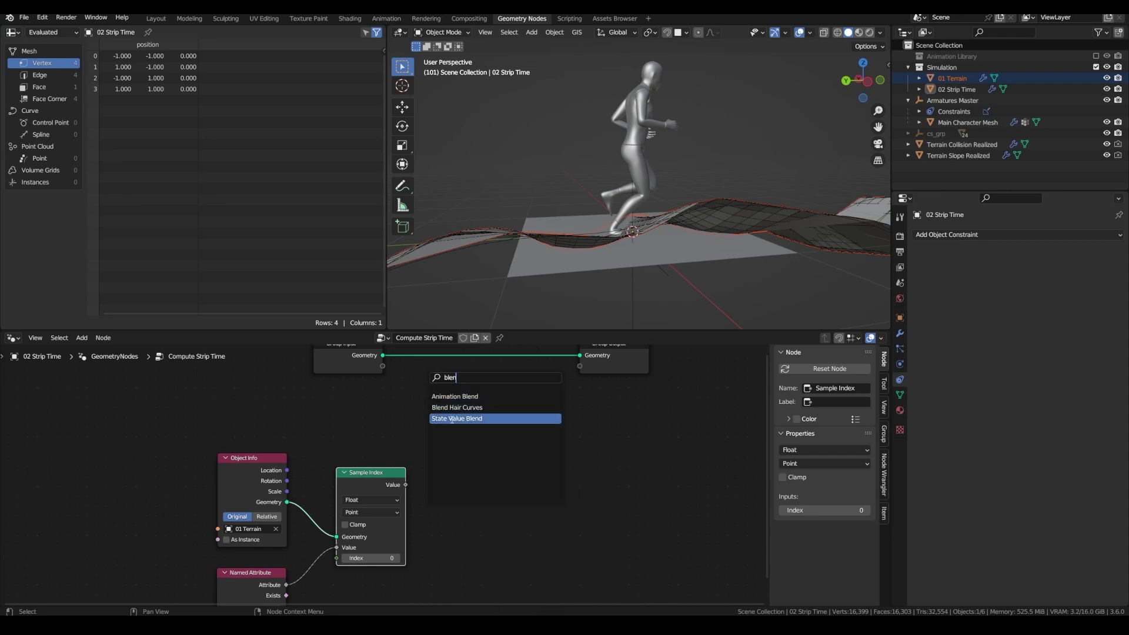
key(Return)
click(454, 460)
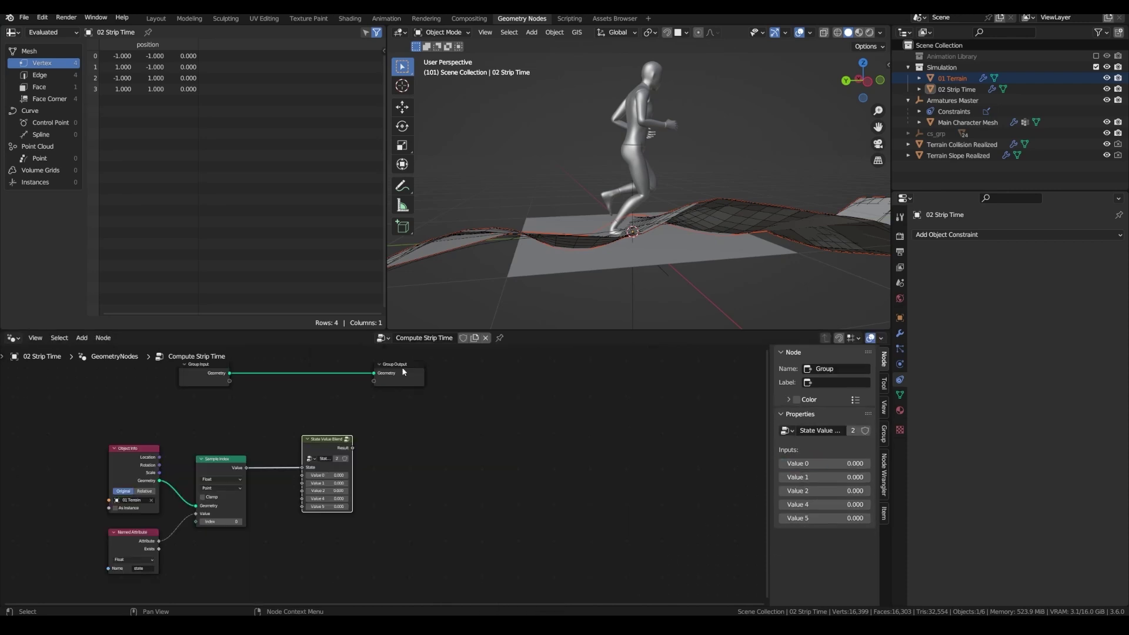
drag(406, 372, 589, 376)
middle_drag(484, 361, 557, 382)
drag(414, 462, 405, 462)
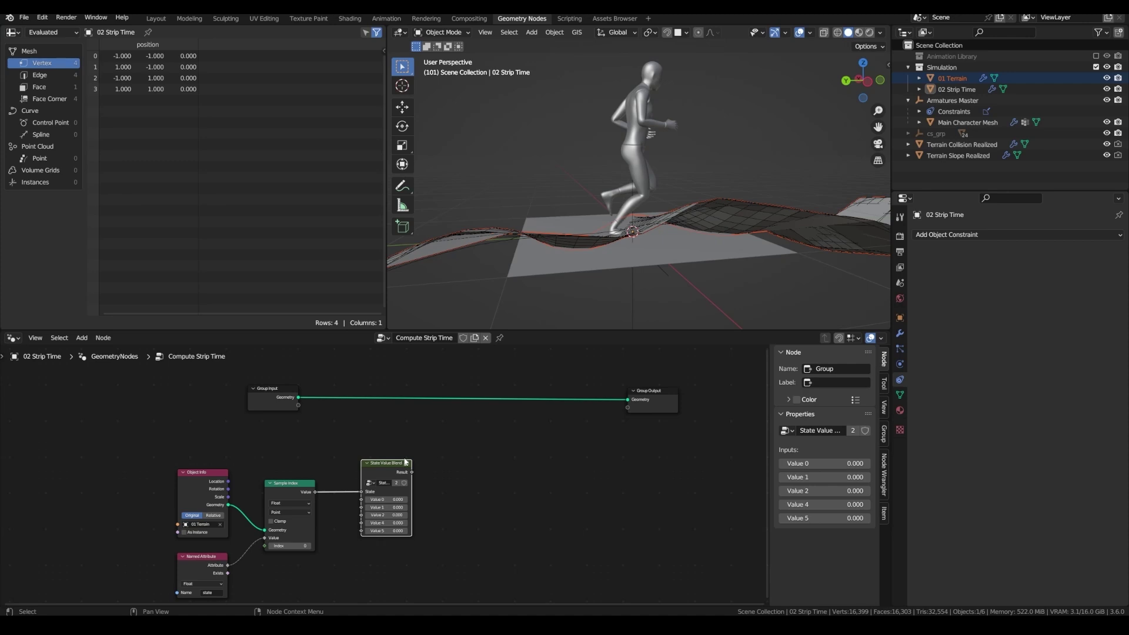
Insert a Store Named Attribute node before Group Output and name its attribute "anim_factor"
key(shift+a)
text(store)
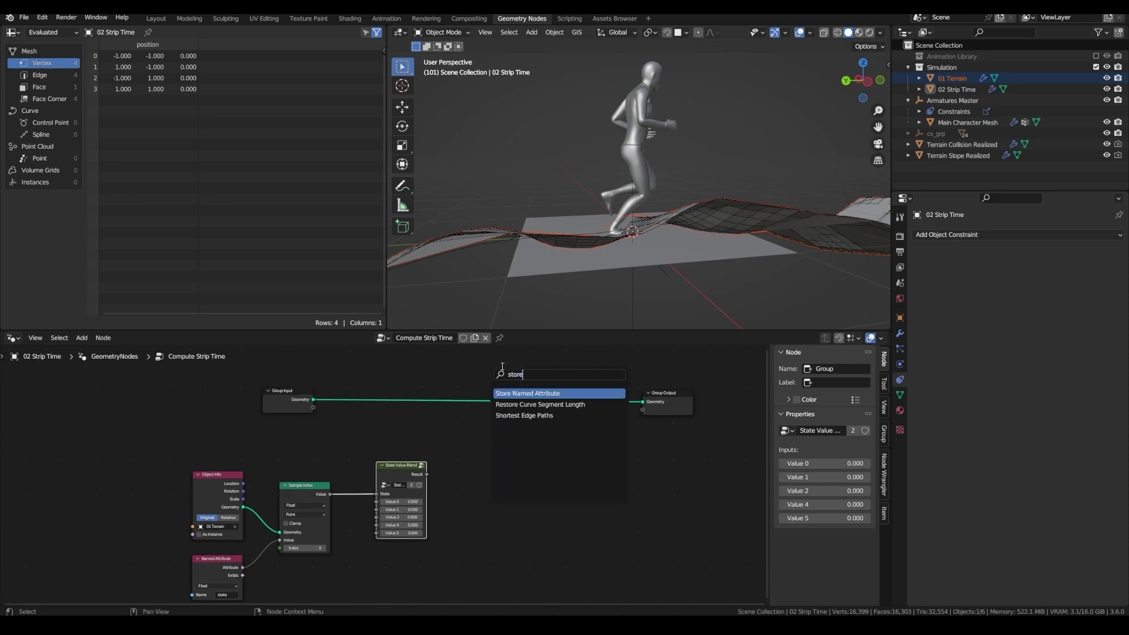
key(Return)
click(545, 366)
scroll(568, 405, up, 5)
click(576, 419)
text(anim)
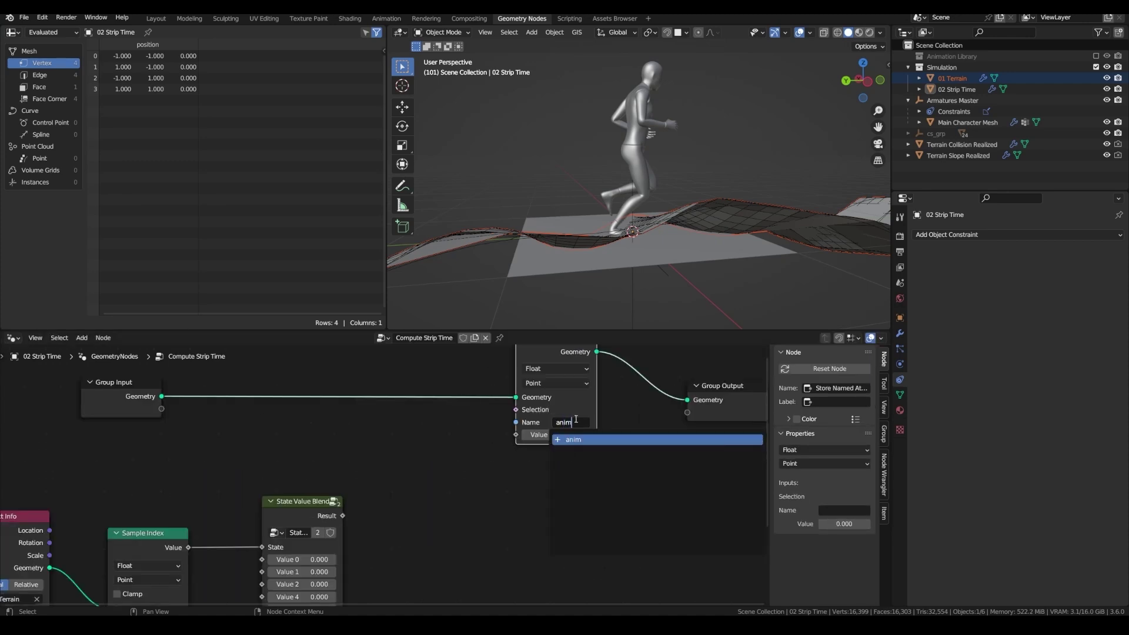
text(_factor)
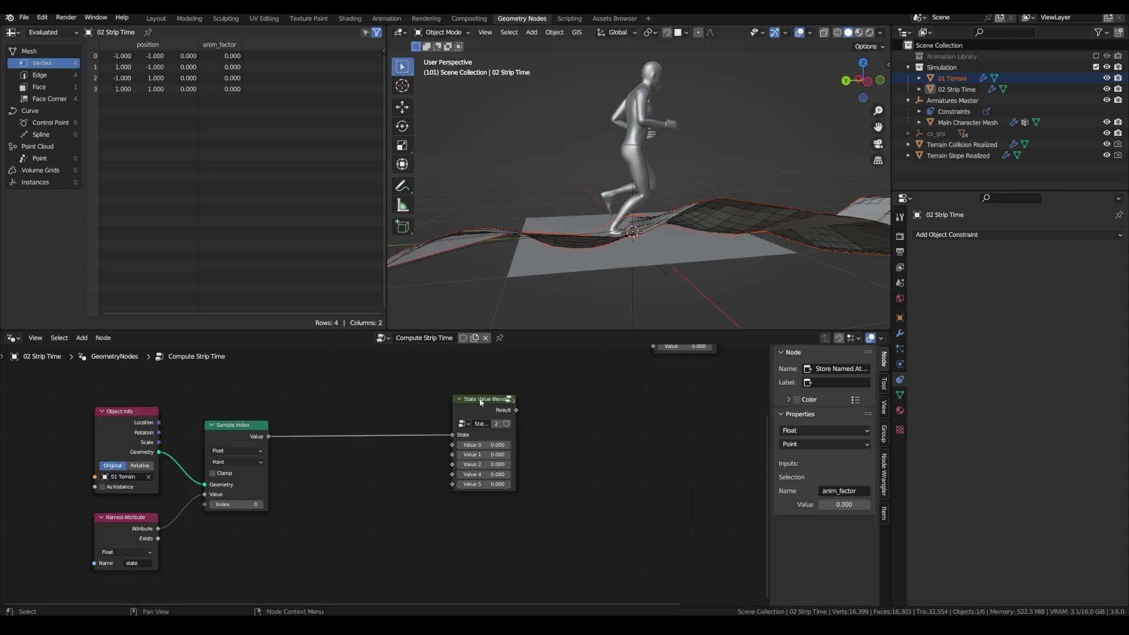
Set Value 0 of the State Value Blend node to 1.8
drag(482, 400, 478, 396)
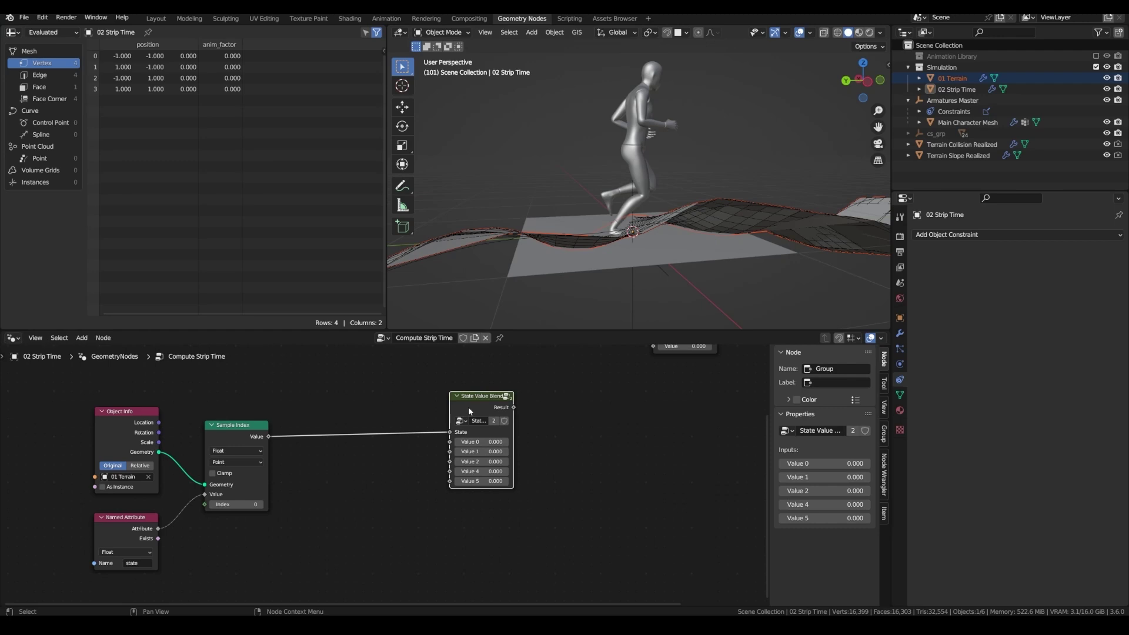
scroll(462, 410, up, 2)
middle_drag(394, 460, 455, 442)
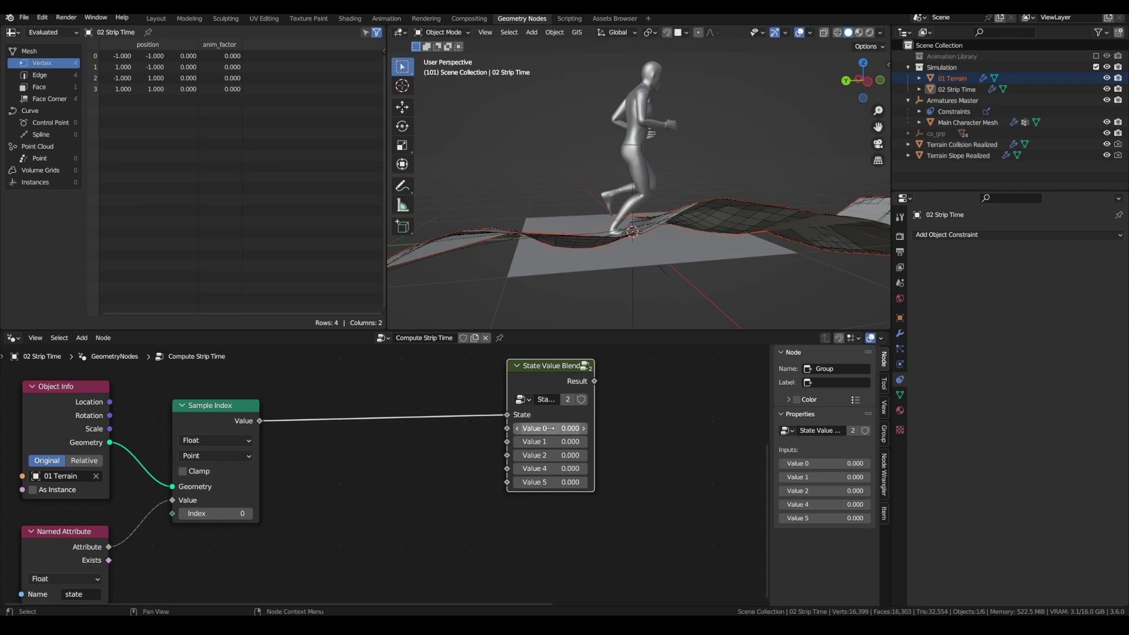
drag(541, 429, 570, 429)
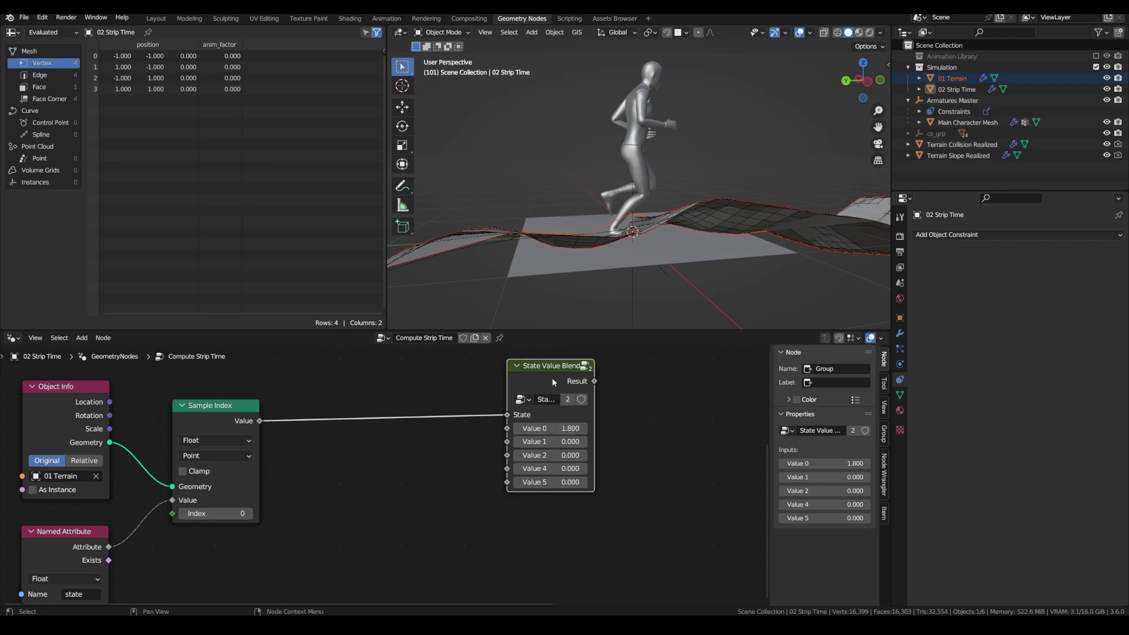
drag(553, 382, 565, 378)
Add a Math node beside State Value Blend and set its operation to Divide
middle_drag(460, 408, 486, 399)
key(shift+a)
text(s)
text(mat)
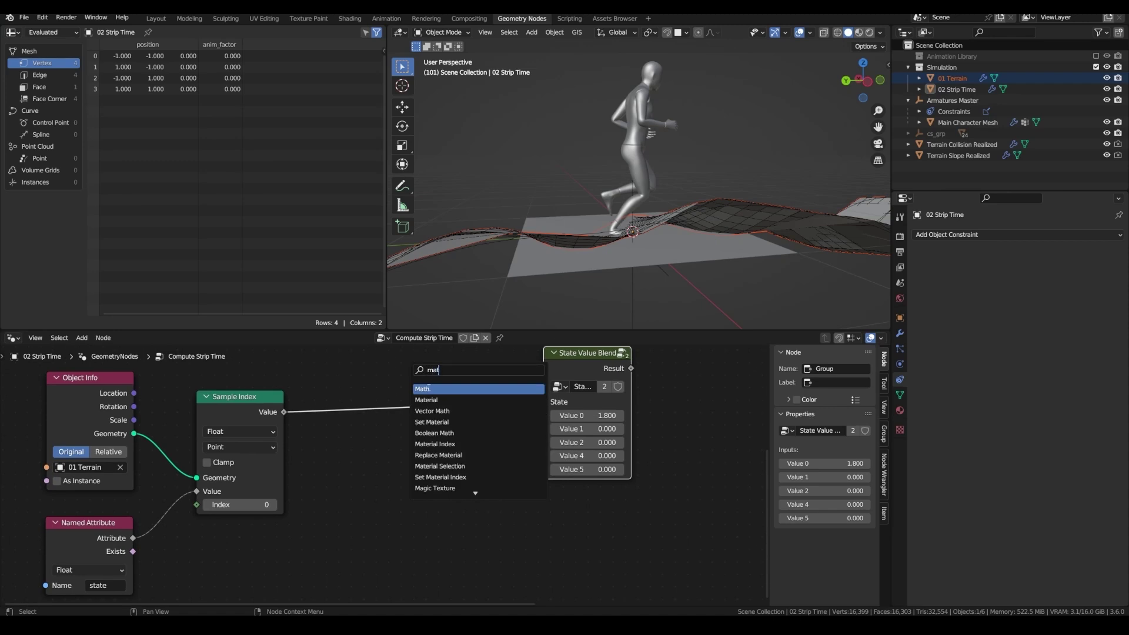
key(Return)
click(382, 465)
click(390, 473)
click(390, 358)
Set the Divide node's values to 1 and 43
double_click(412, 503)
text(1)
key(Return)
middle_drag(429, 481, 447, 430)
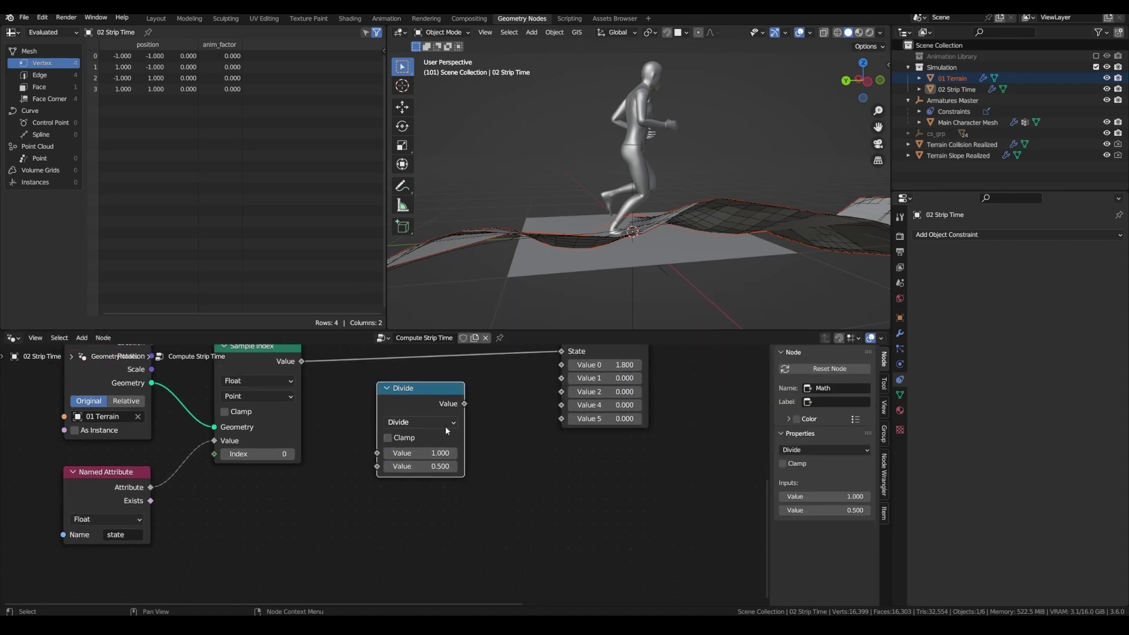
click(416, 466)
text(4)
key(Return)
Duplicate the Divide node and set the copy's divisor to 32
drag(402, 410, 358, 417)
key(shift+d)
click(459, 472)
double_click(493, 527)
text(32)
key(Return)
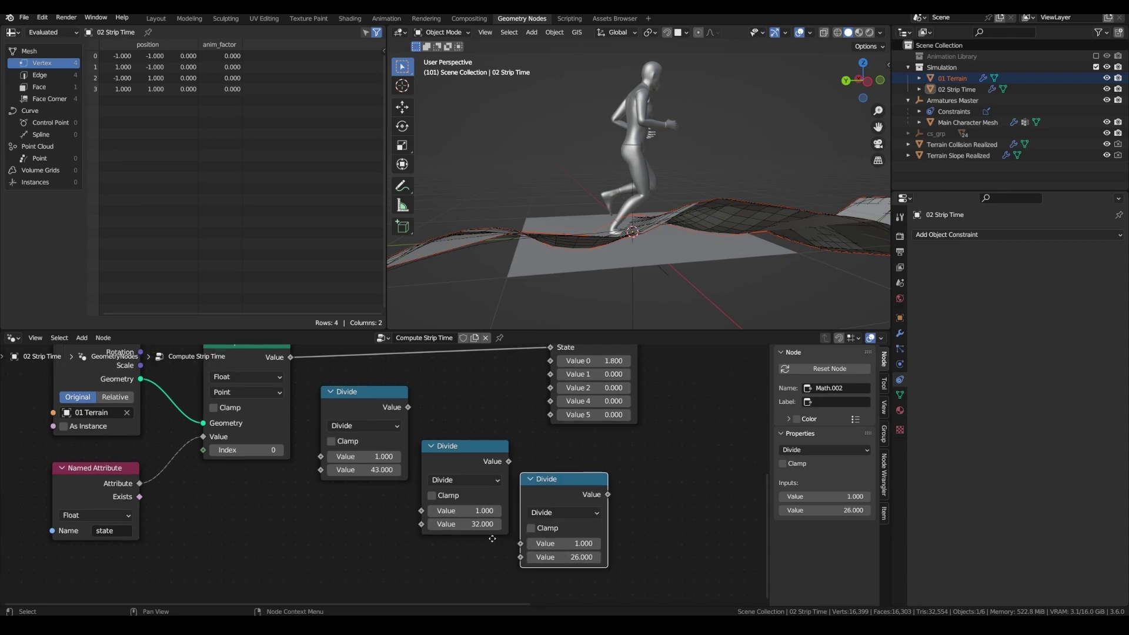
Duplicate the Divide node twice more, with divisors of 26 and 22
middle_drag(492, 538, 356, 494)
key(shift+d)
click(491, 502)
double_click(517, 544)
text(22)
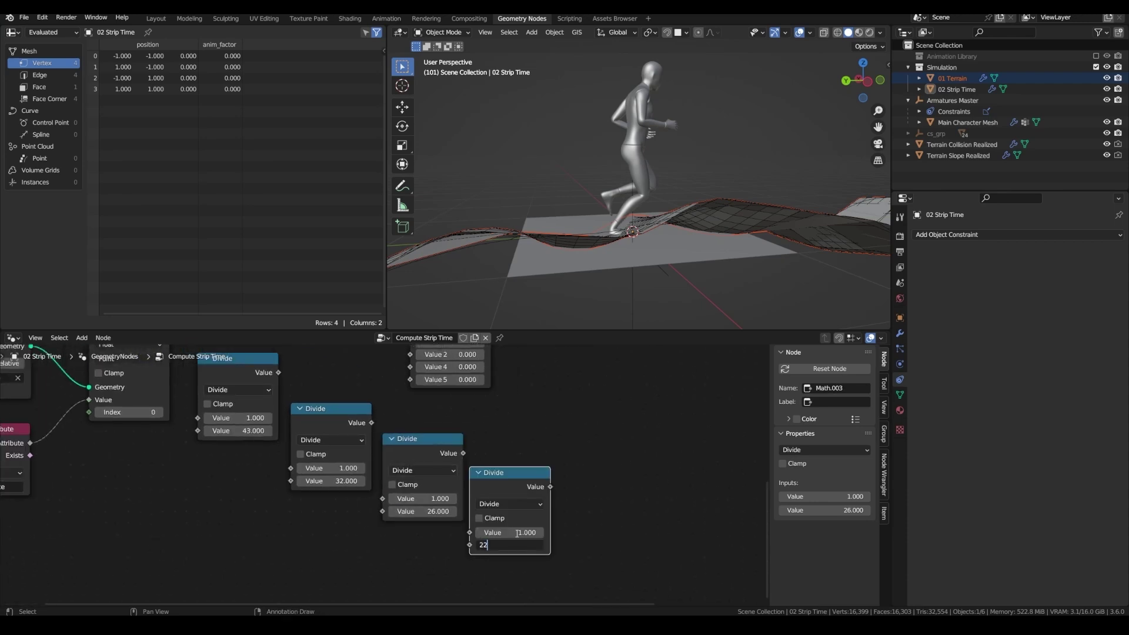
key(Return)
Duplicate the last Divide node and set the copy's divisor to 20
key(shift+d)
click(600, 525)
double_click(600, 574)
text(20)
key(Return)
Connect the five Divide nodes in order to Value 0, 1, 2, 4 and 5 of State Value Blend
middle_drag(388, 423, 361, 465)
scroll(353, 458, down, 3)
drag(272, 422, 376, 389)
click(344, 464)
click(344, 463)
drag(345, 464, 376, 399)
drag(418, 486, 377, 409)
drag(486, 513, 376, 419)
drag(559, 536, 376, 429)
Rearrange the nodes to make room between Group Input and Store Named Attribute, and save the file
scroll(379, 429, down, 4)
middle_drag(379, 411, 404, 530)
drag(423, 487, 532, 487)
drag(283, 420, 170, 420)
key(ctrl+s)
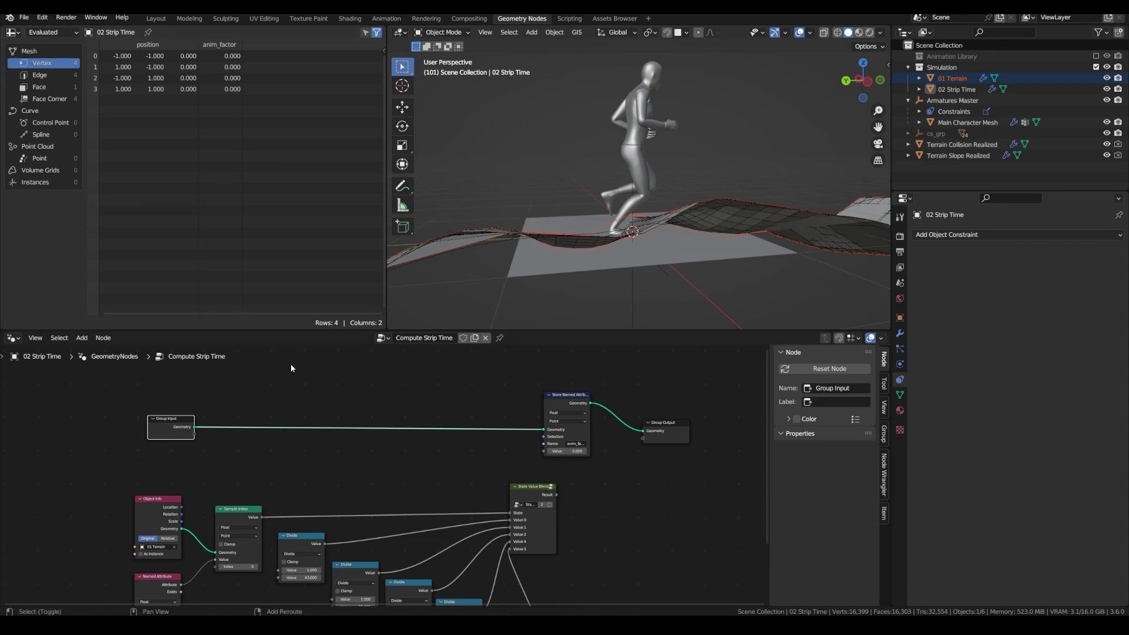
Insert a simulation zone on the geometry link between Group Input and Store Named Attribute
key(shift+a)
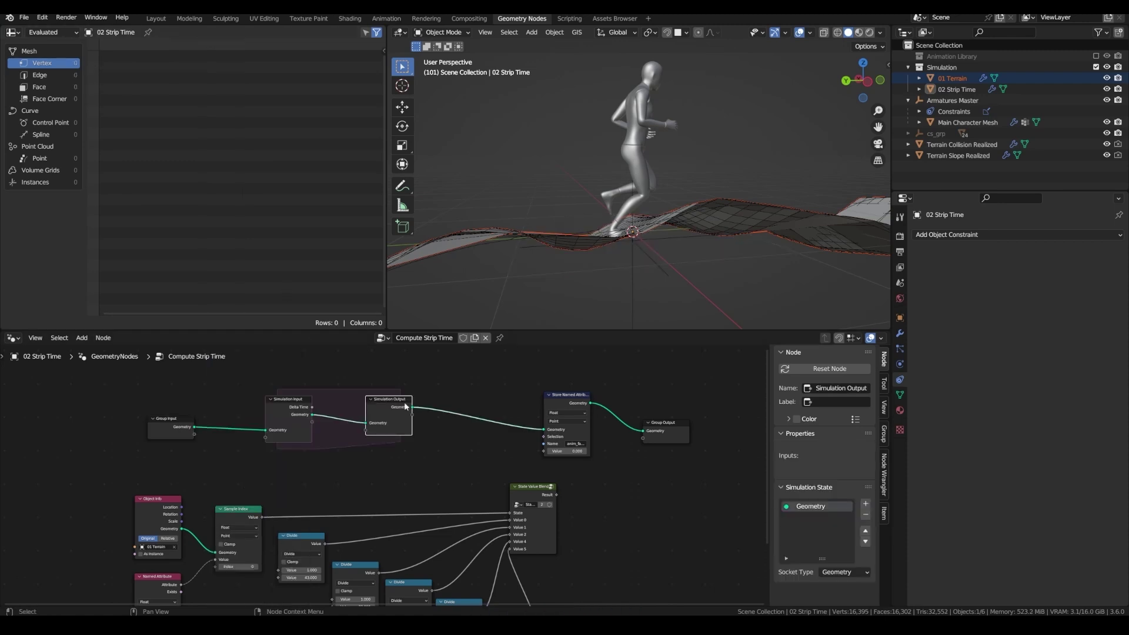
drag(400, 401, 475, 404)
drag(532, 487, 537, 487)
scroll(538, 464, down, 3)
middle_drag(538, 465, 541, 408)
drag(214, 573, 334, 436)
click(334, 435)
scroll(367, 374, up, 3)
Add a Math node set to Add inside the simulation zone and feed the State Value Blend result into it
key(shift+a)
text(mat)
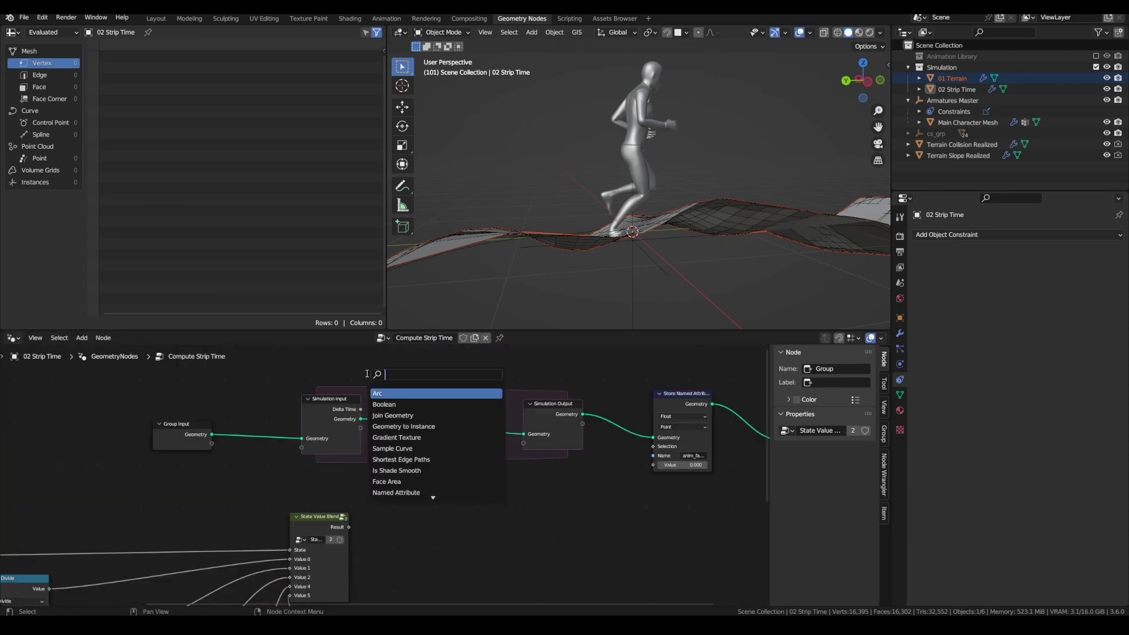
key(Return)
click(438, 465)
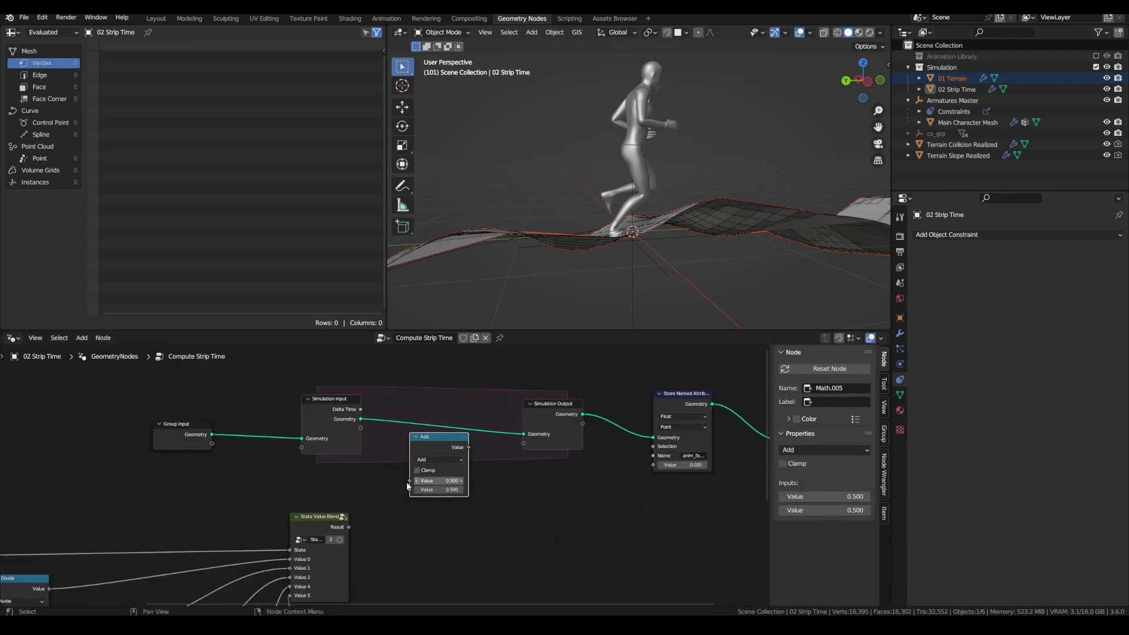
drag(349, 527, 410, 489)
Route the Add node's value through the simulation zone as a state named "next anim factor"
drag(363, 430, 538, 449)
scroll(469, 456, up, 3)
drag(463, 435, 467, 445)
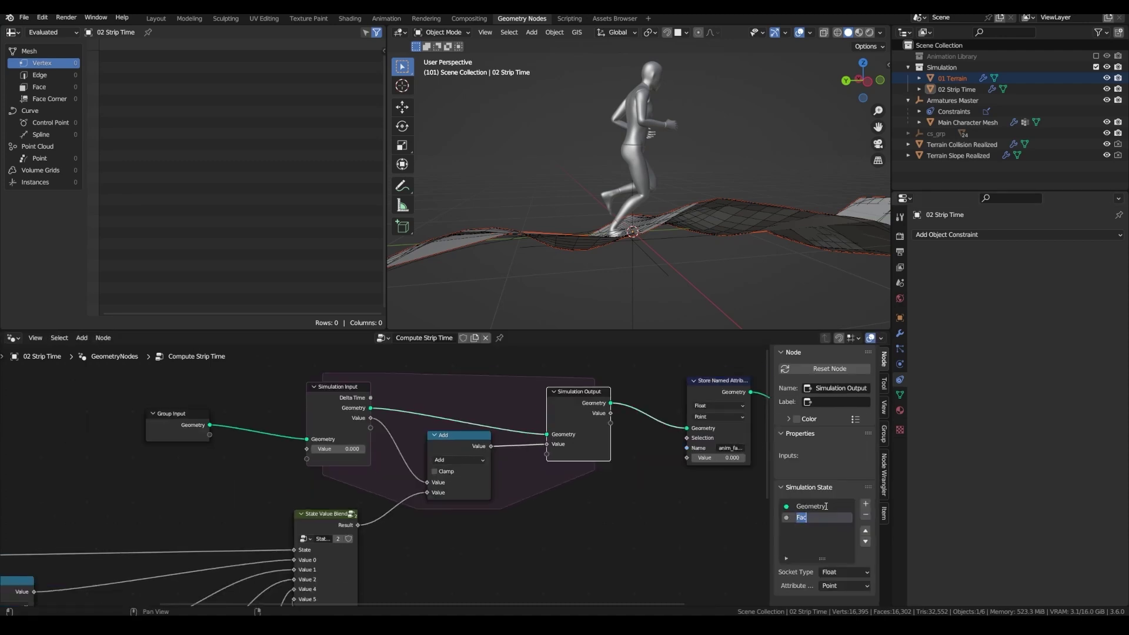
text(next anim factor)
key(Return)
Pass next anim factor into a second simulation state, "previous anim factor", and connect its output to the Store Named Attribute value
drag(369, 421, 547, 454)
drag(574, 400, 572, 383)
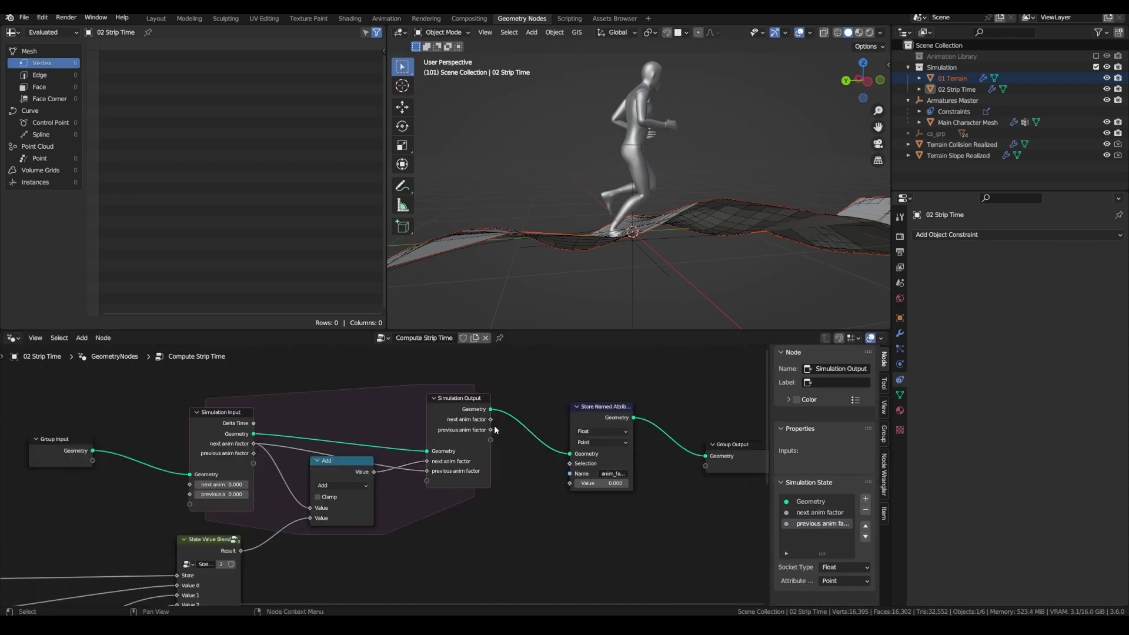
drag(489, 432, 565, 484)
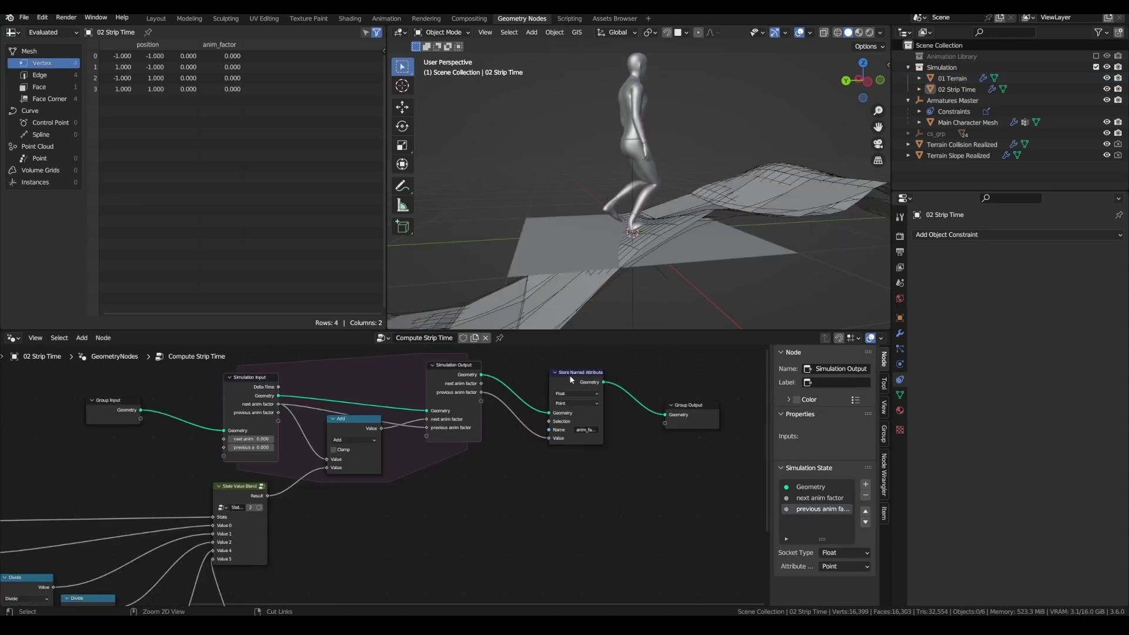
Preview the Store Named Attribute output with a Viewer node and play the animation to check the anim_factor values
ctrl+shift+click(569, 377)
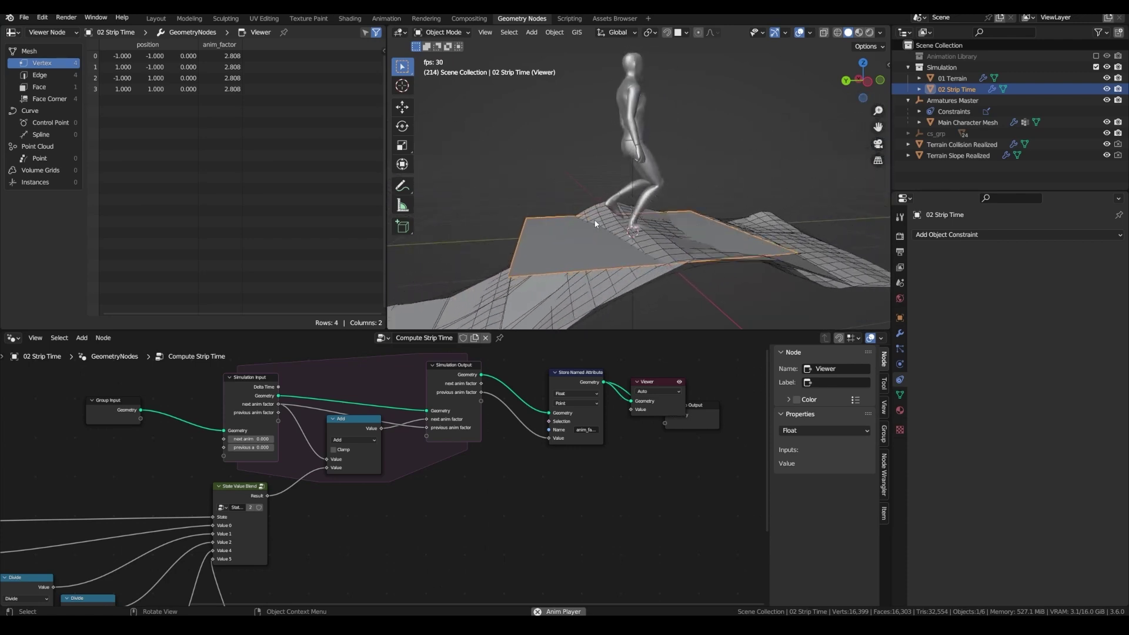
key(Escape)
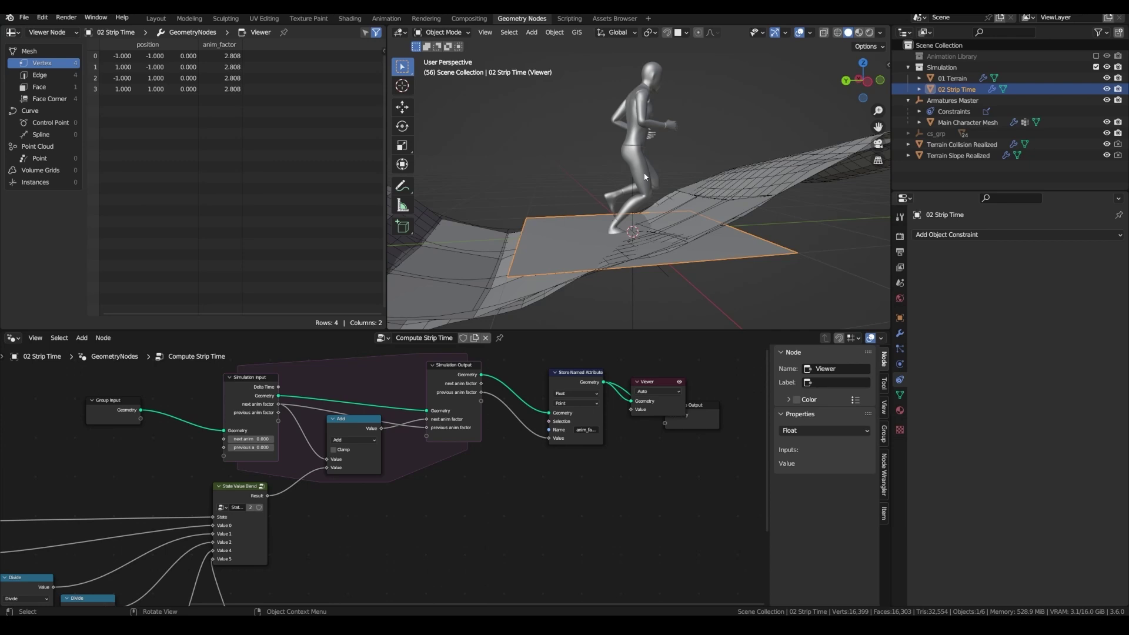
Merge all vertices of the 02 Strip Time plane at their center and replay the animation from the start
middle_drag(644, 176, 507, 263)
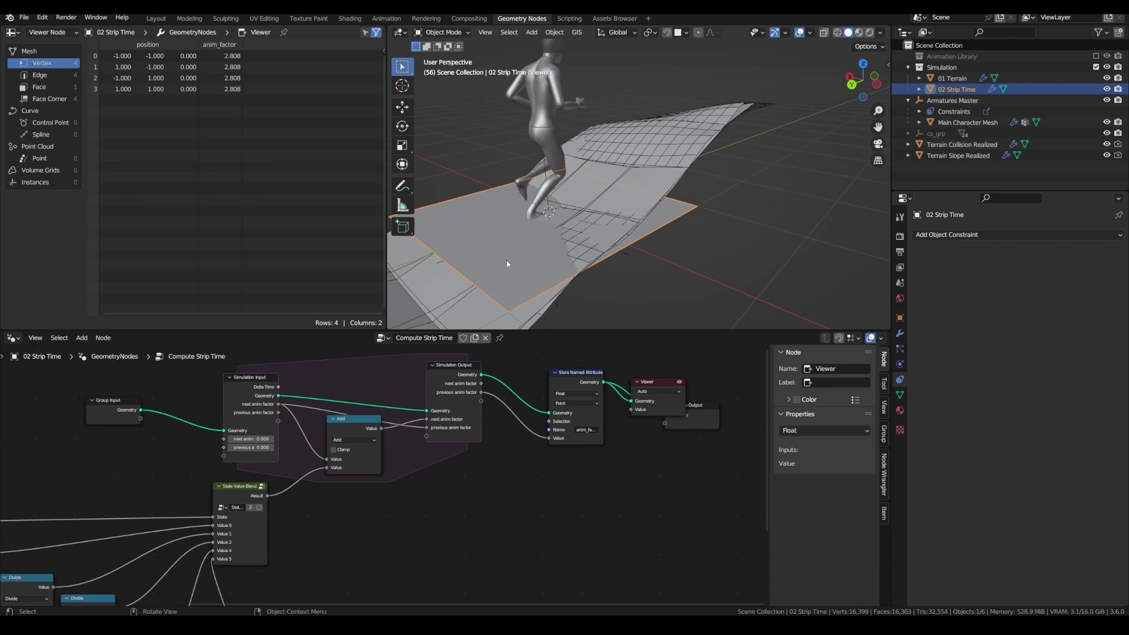
click(507, 264)
click(492, 267)
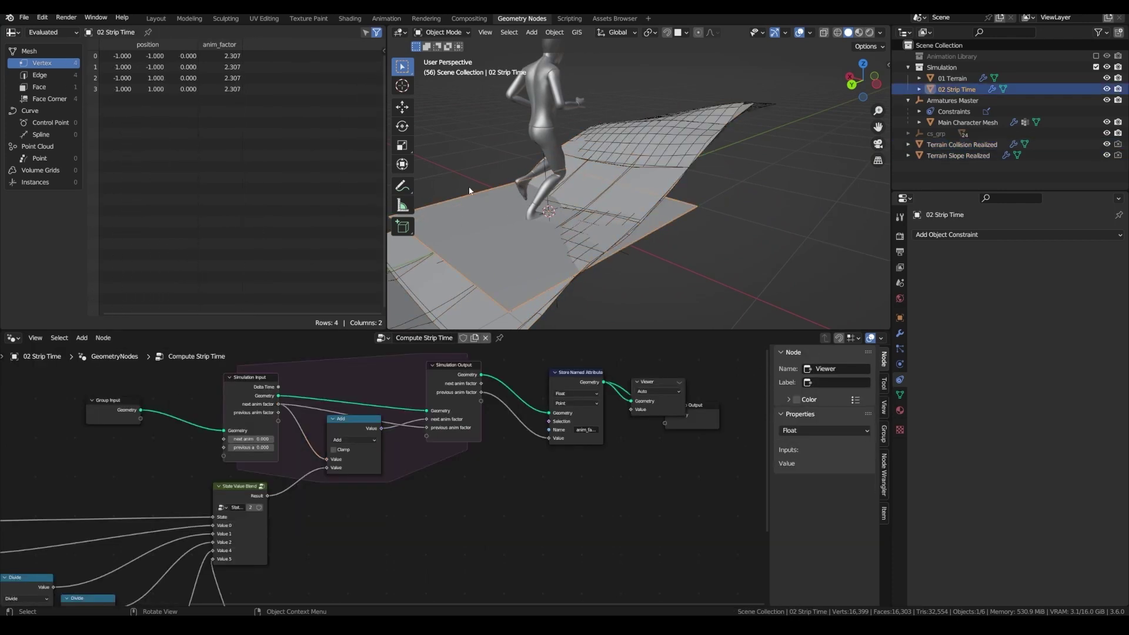
key(Tab)
key(1)
key(x)
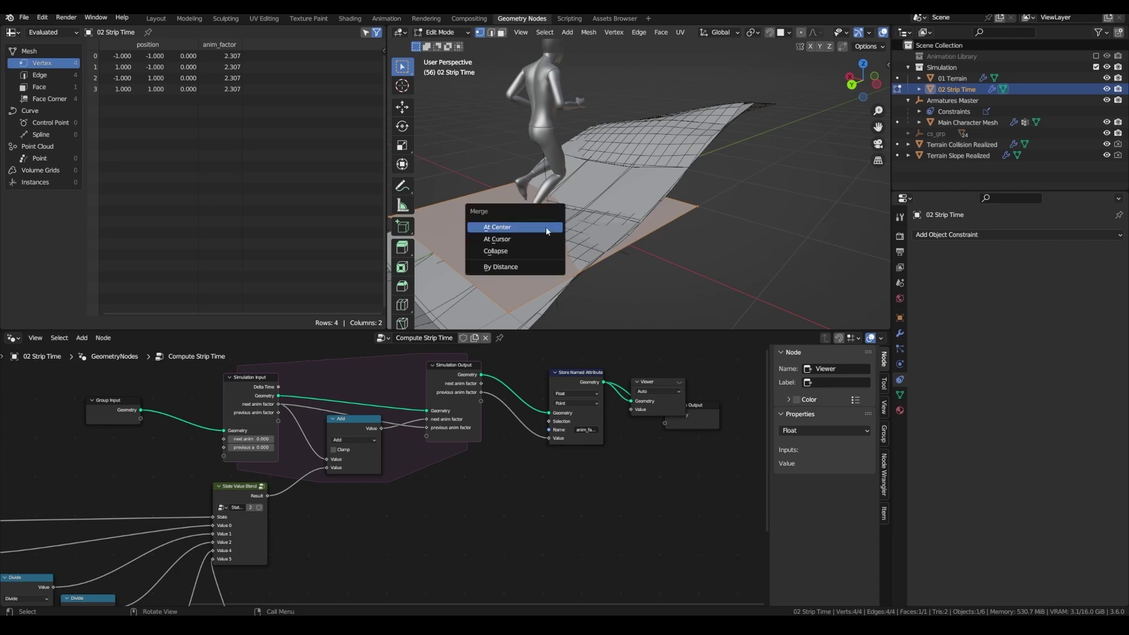
click(523, 227)
key(shift+Left)
key(space)
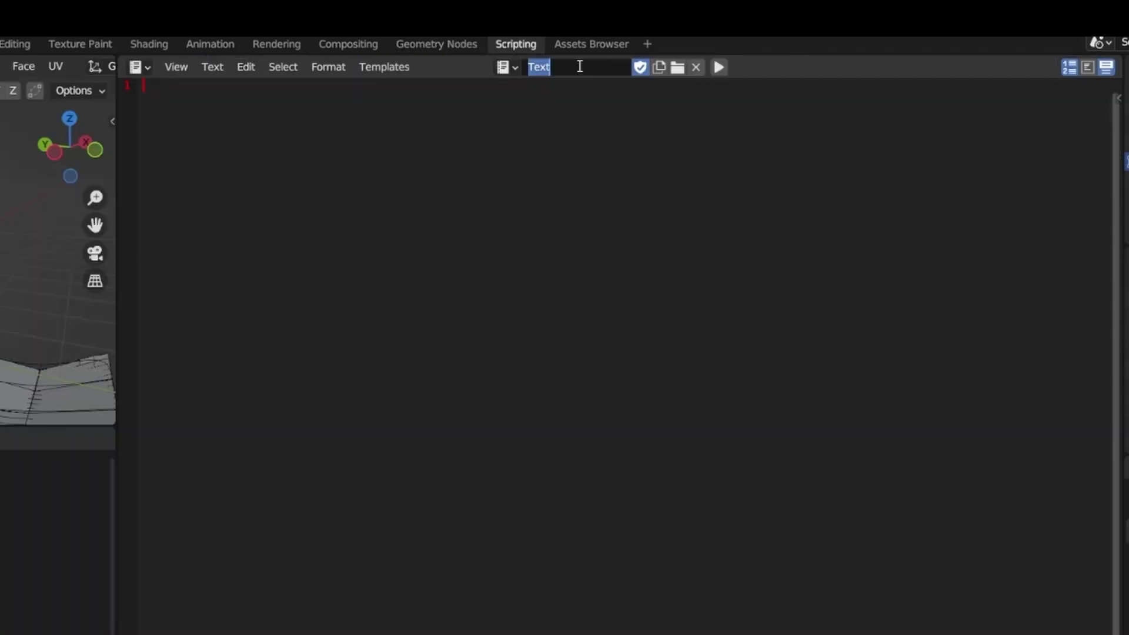
Name the new script text block "Animate Strip Time" in the Scripting workspace
text(Animate Strip Time)
key(Return)
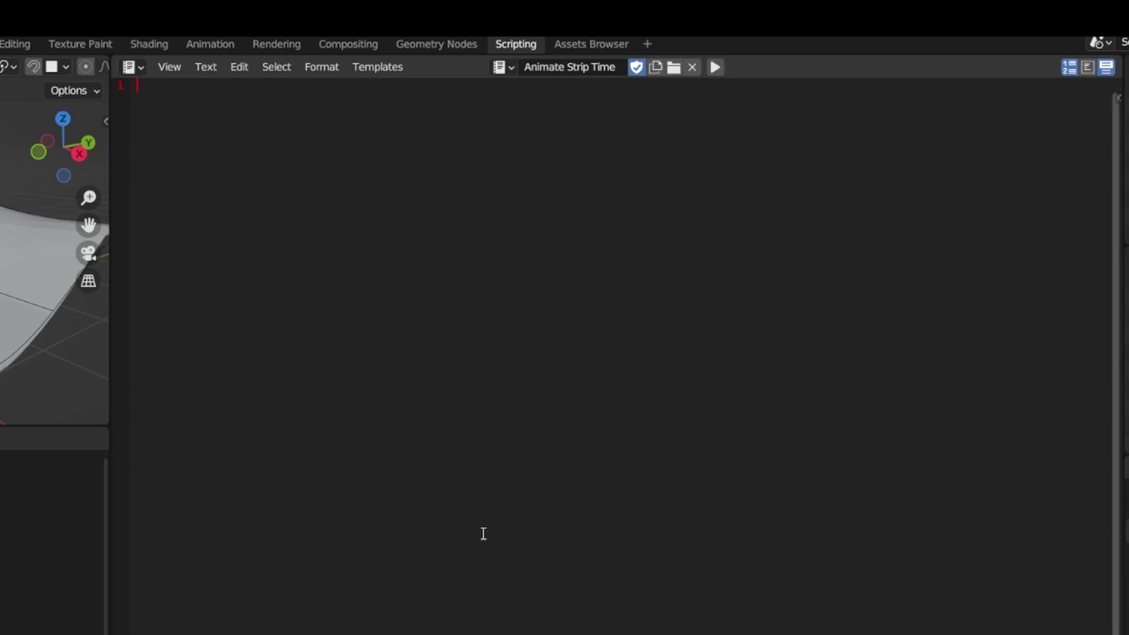
Import bpy and define animation_names as a list of "Walk Heavy", "Walk Normal", "Run Normal", "Run Fast" and "Run Fastest"
text(import bpy)
key(Return)
key(Return)
text(ani)
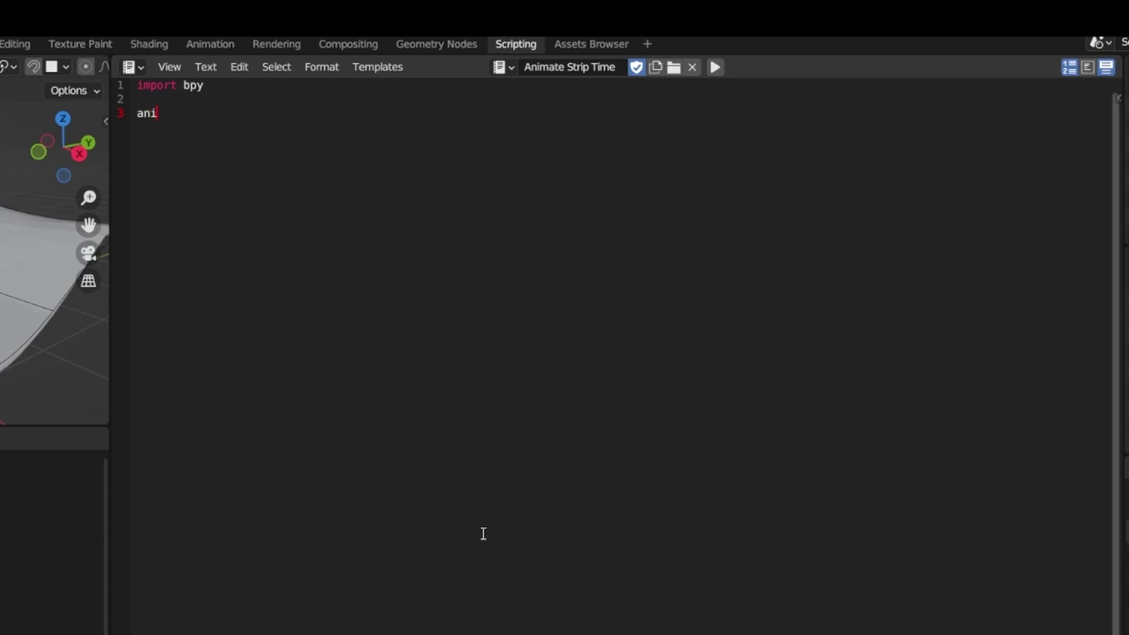
text(mation_names = [)
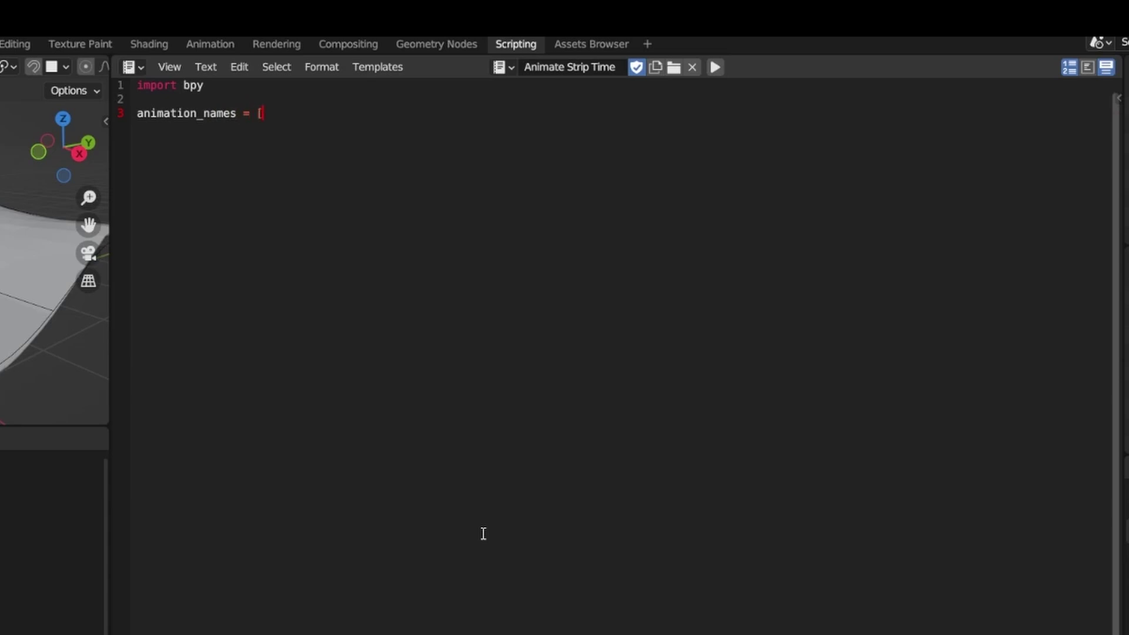
text("Walk Heavy", "Walk Normal)
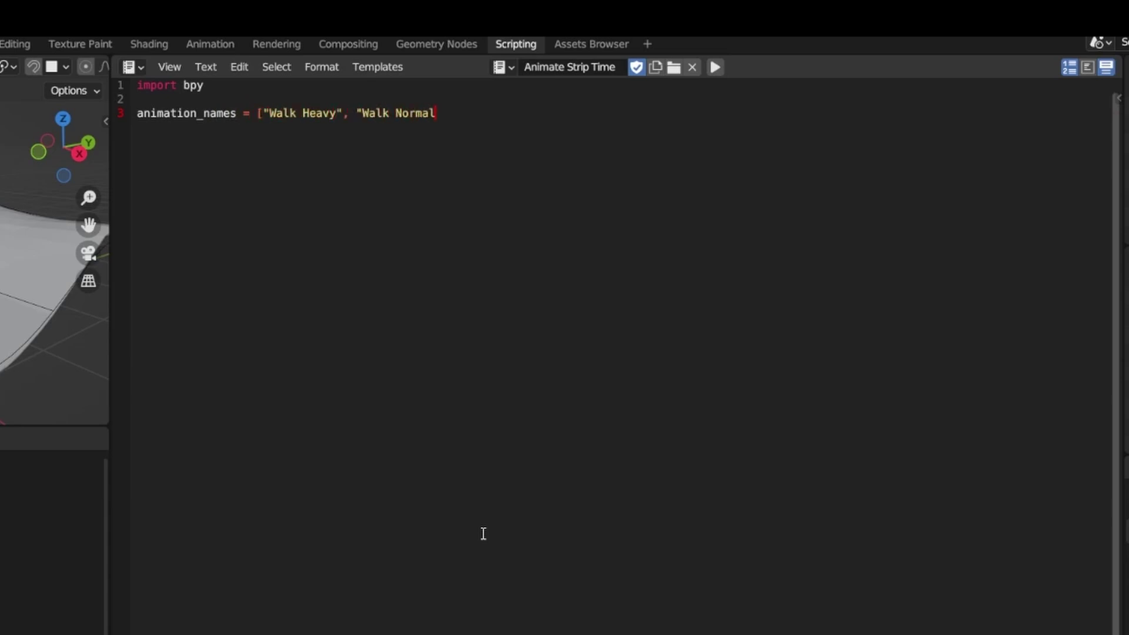
text(", "Run Normal", "Run Fast", "Run Fastest)
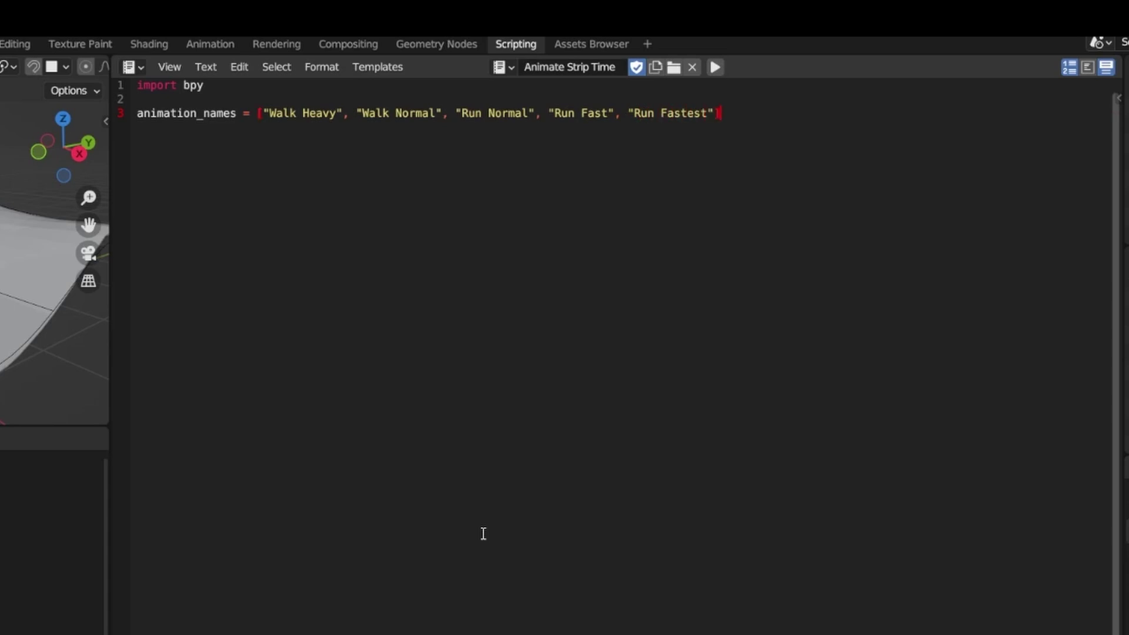
key(Return)
Initialize an empty list with strips = [] and start the loop "for name in animation_names:"
text(strips = [])
key(Return)
text(for name in animation_)
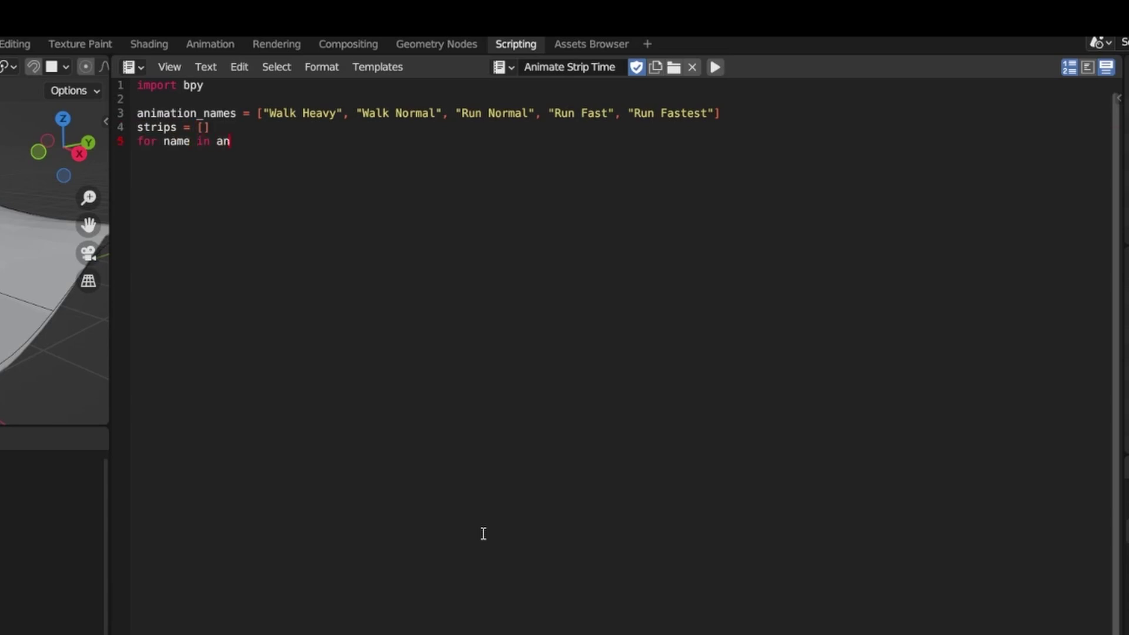
text(names:)
key(Return)
Inside the loop, fetch each armature object with armature = bpy.data.objects[name]
text(armature)
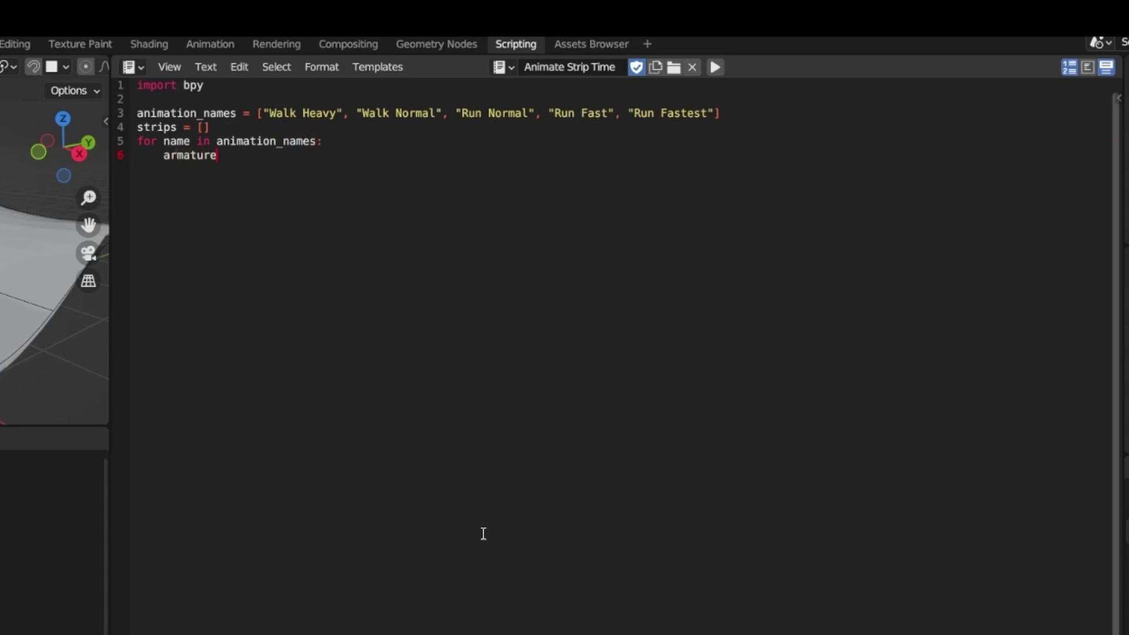
text( = bpy.data.objects[name])
key(Return)
On the loop's next line, write the strip lookup armature.animation_data.nla_tracks[name].strips[name] followed by a closing parenthesis
text(armature.n)
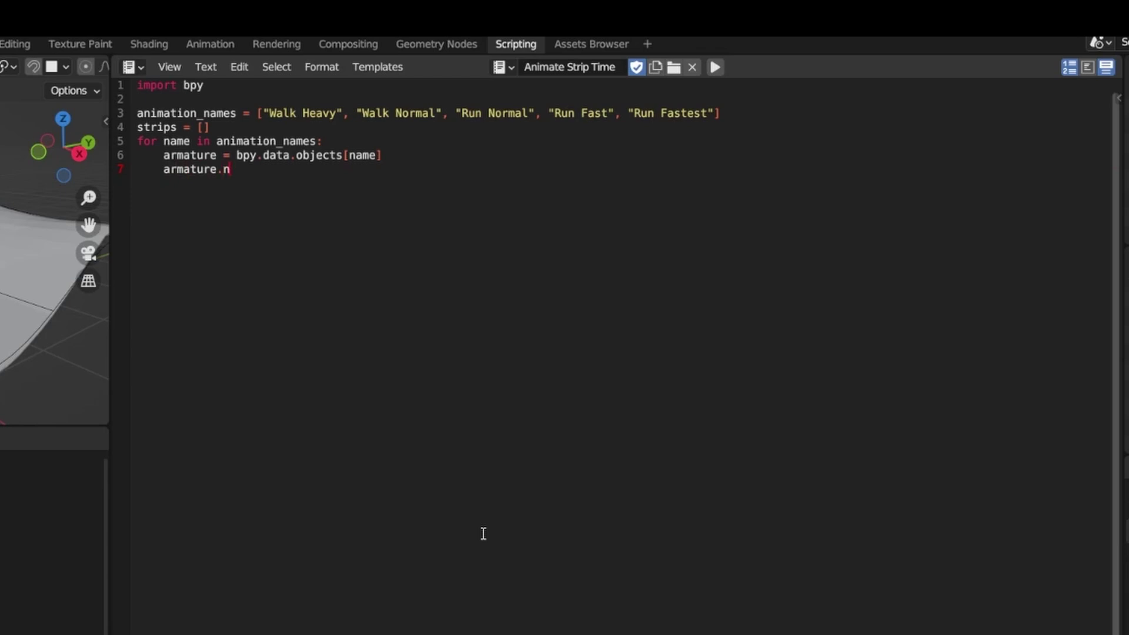
key(BackSpace)
text(animation_d)
text(ata.nla_tracks[)
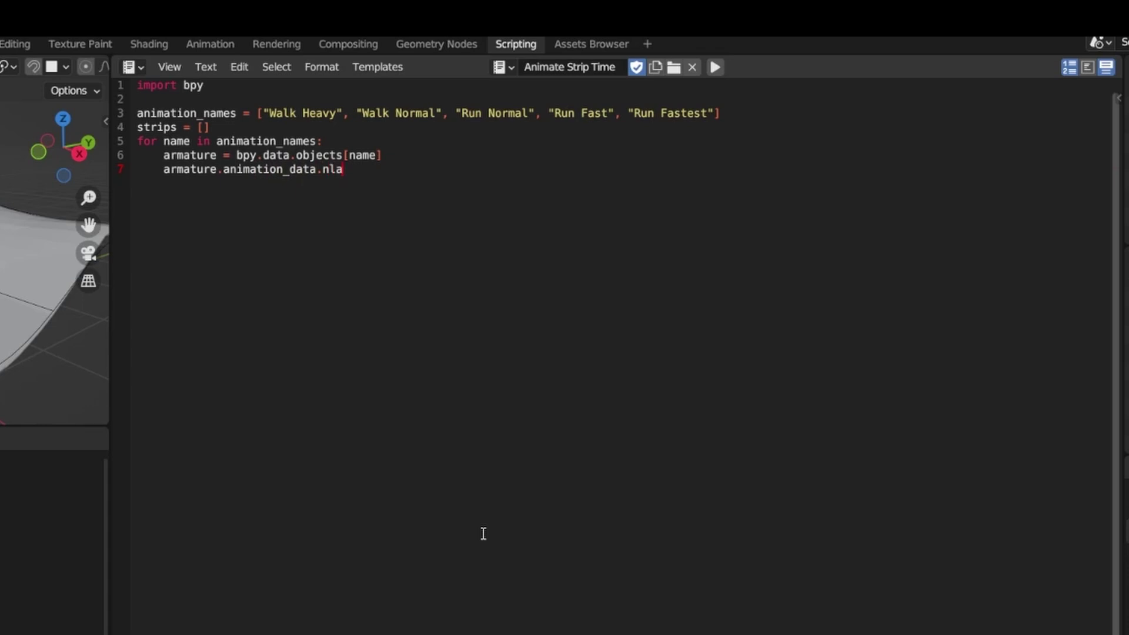
text(name].strips[name]))
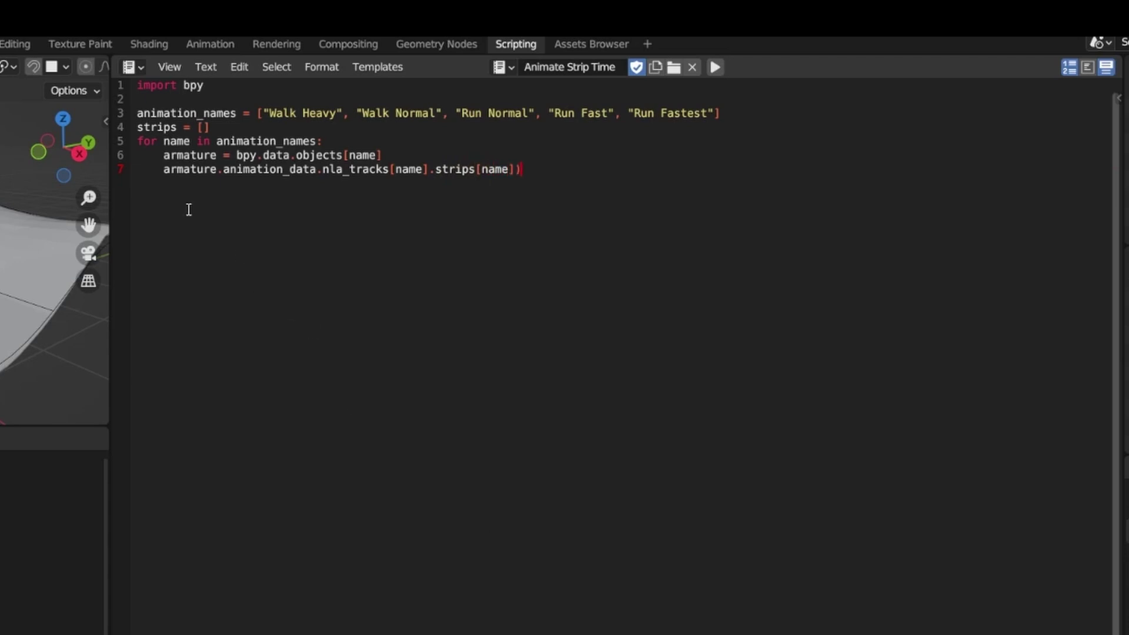
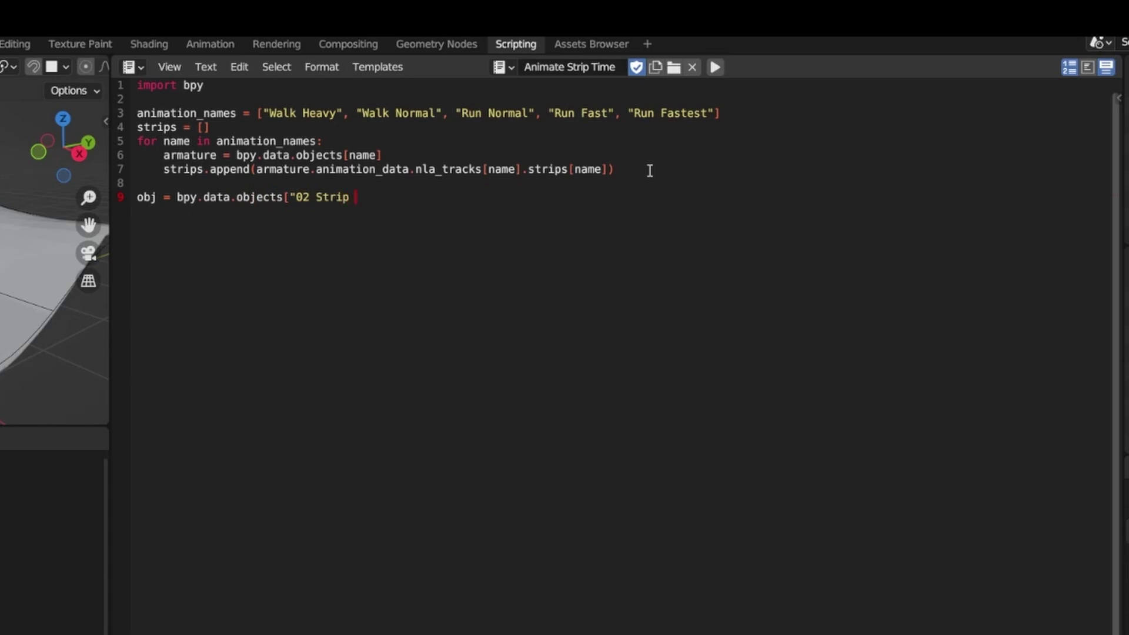
Finish the line obj = bpy.data.objects["02 Strip Time"] and deselect everything with bpy.ops.object.select_all(action='DESELECT')
text(])
key(Return)
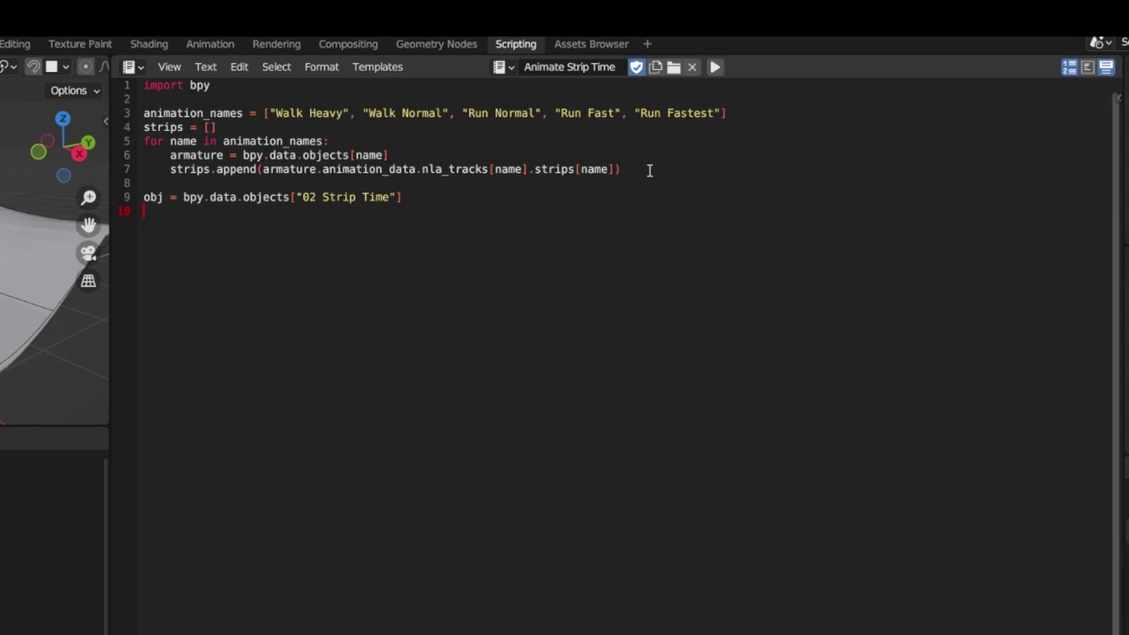
text(bpy.ops.object.select_all(action='DESELECT'))
key(Return)
Activate and select the object with bpy.context.view_layer.objects.active = obj and obj.select_set(True)
text(bpy.conte)
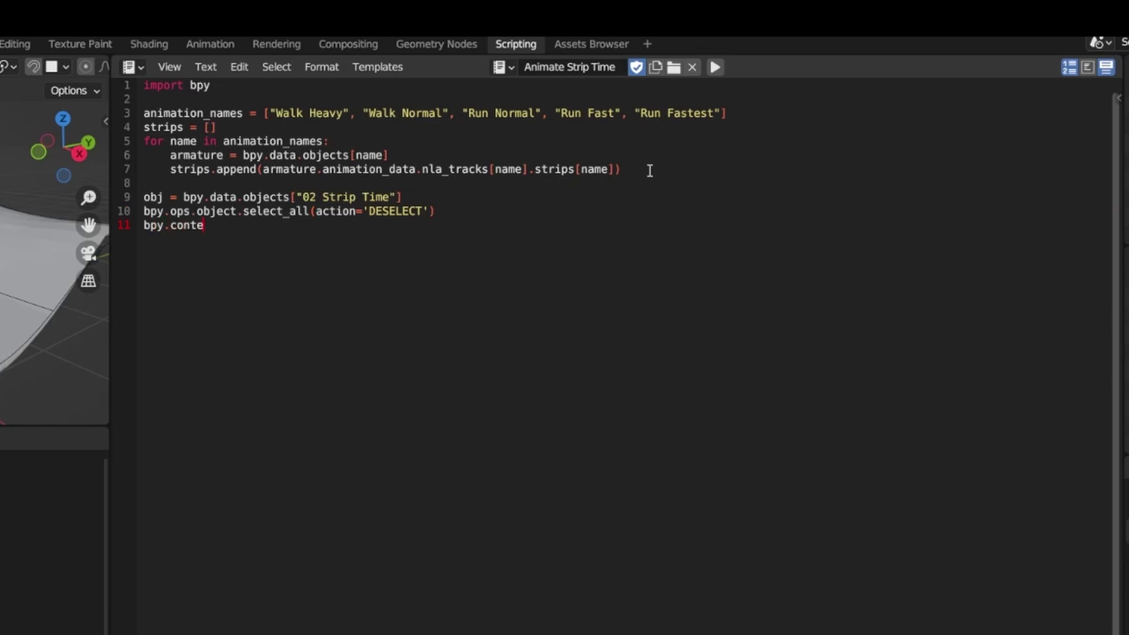
text(xt.view_layer.object)
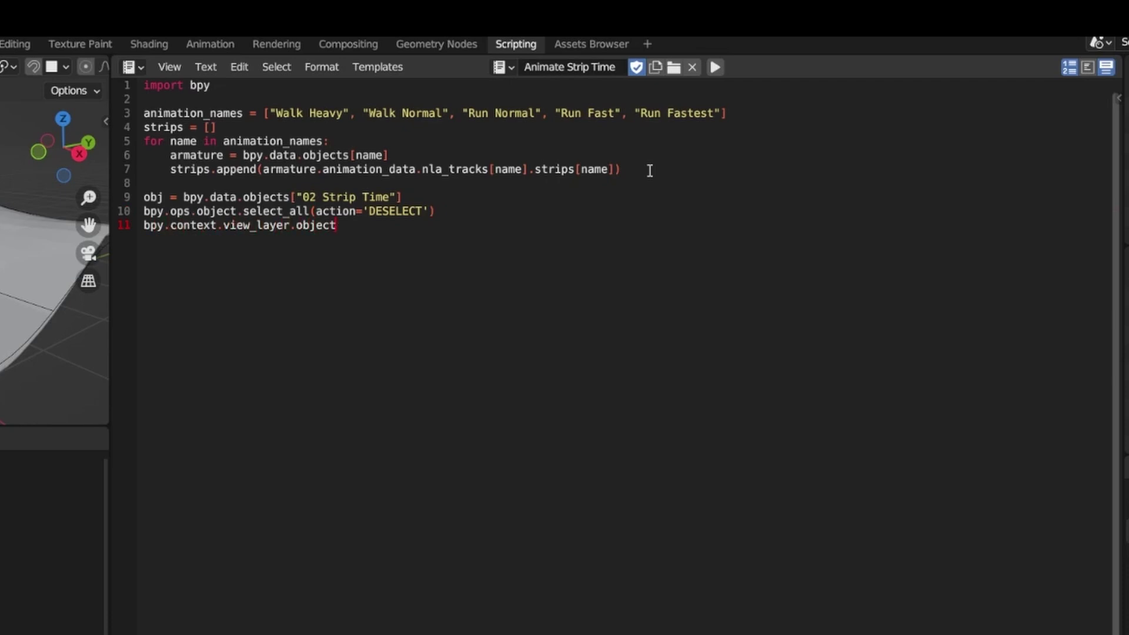
text(s.active = obj)
key(Return)
text(obj.selecte)
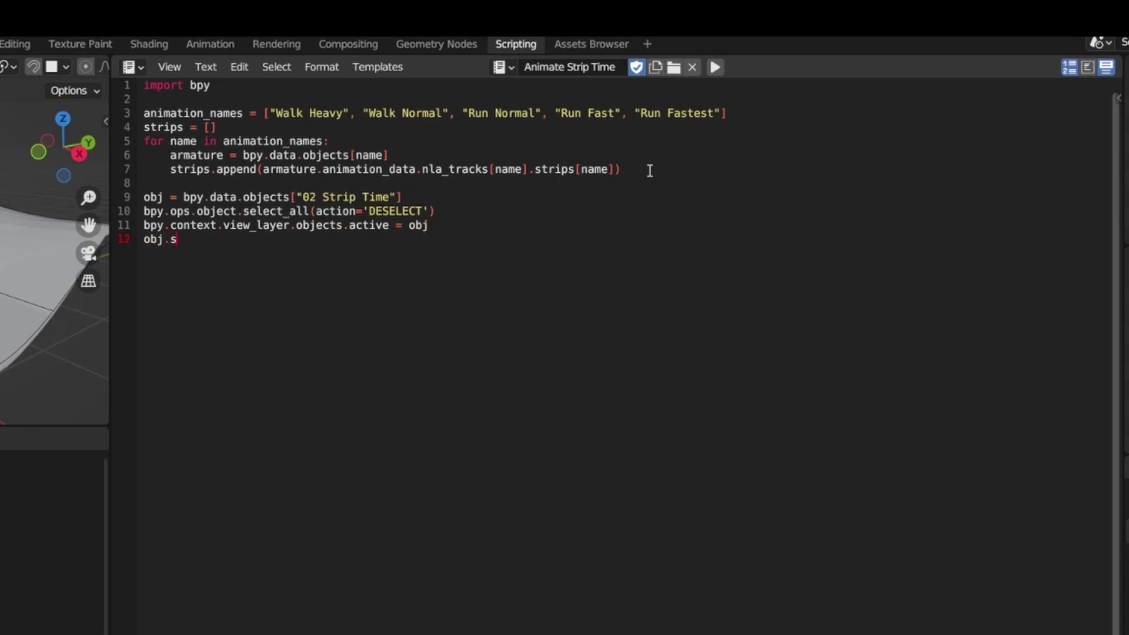
key(BackSpace)
text(_set(True))
key(Return)
key(Return)
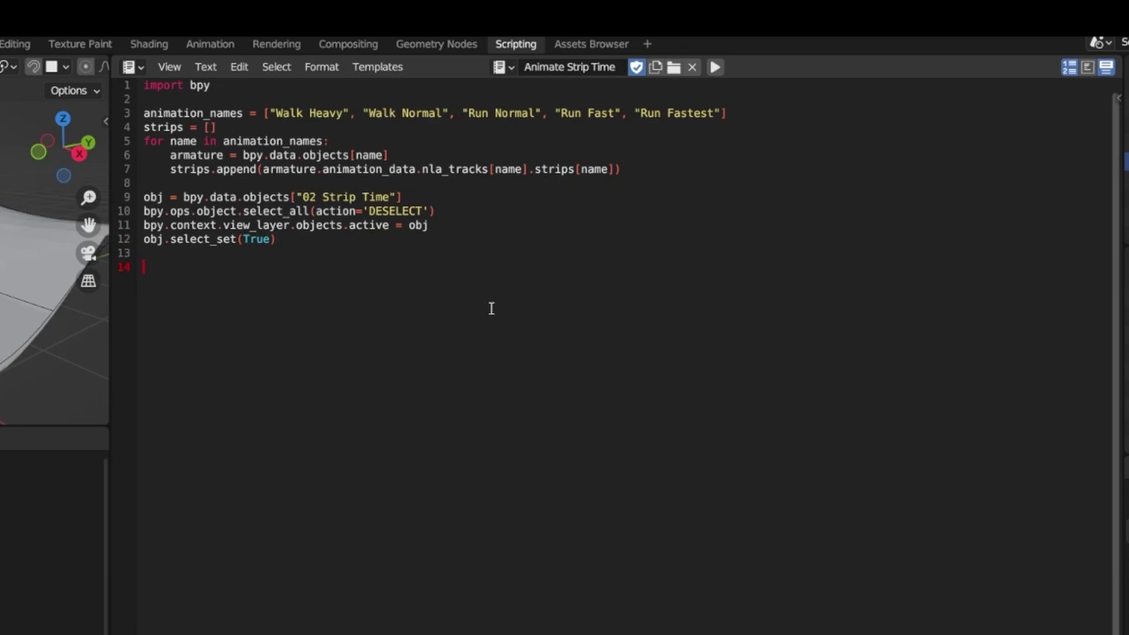
Store the current scene in a variable with scene = bpy.context.scene, followed by a blank line
text(scene = bpy.context.scene)
key(Return)
key(Return)
Start a loop over all scene frames with "for frame in range(scene.frame_start, scene.frame_end + 1):"
text(for )
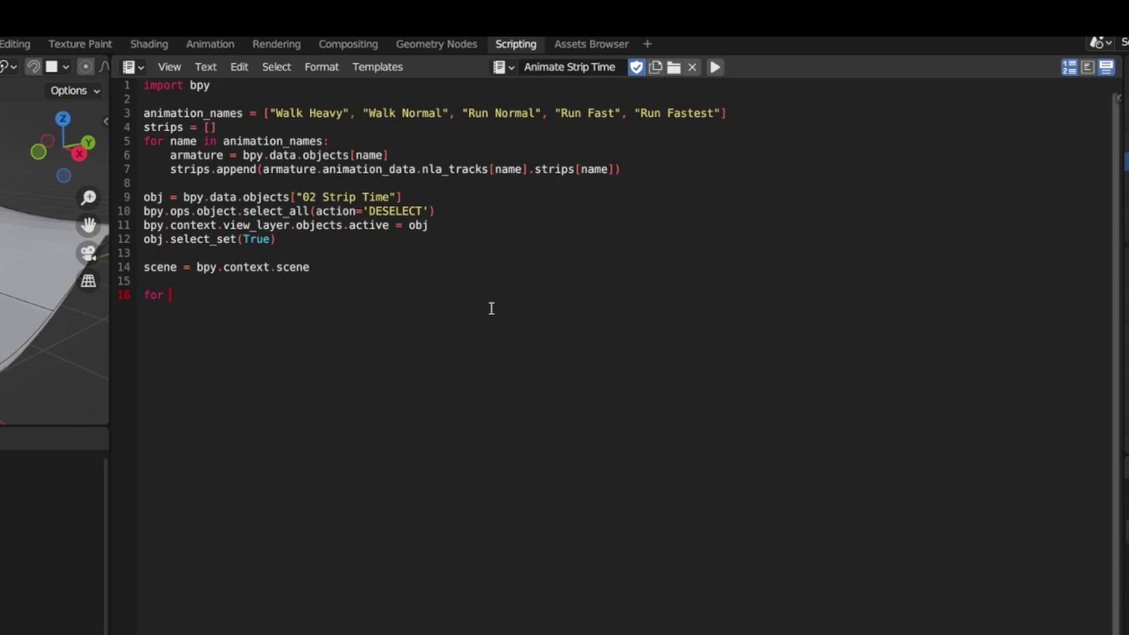
text(frame in range(scene.frame_)
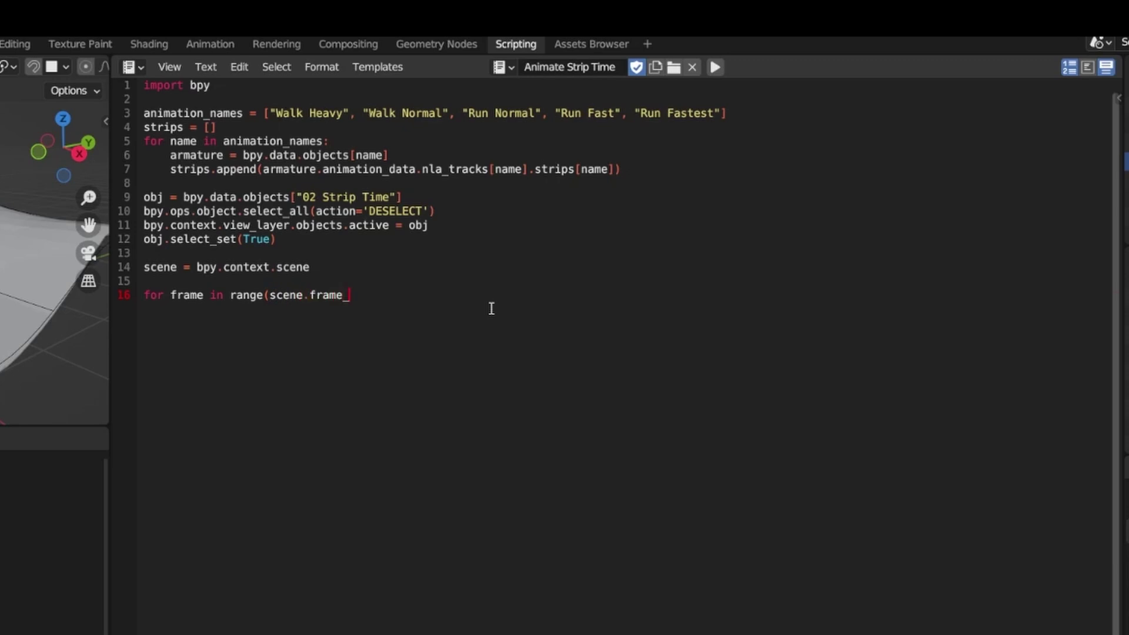
text(start, scene.frame_end)
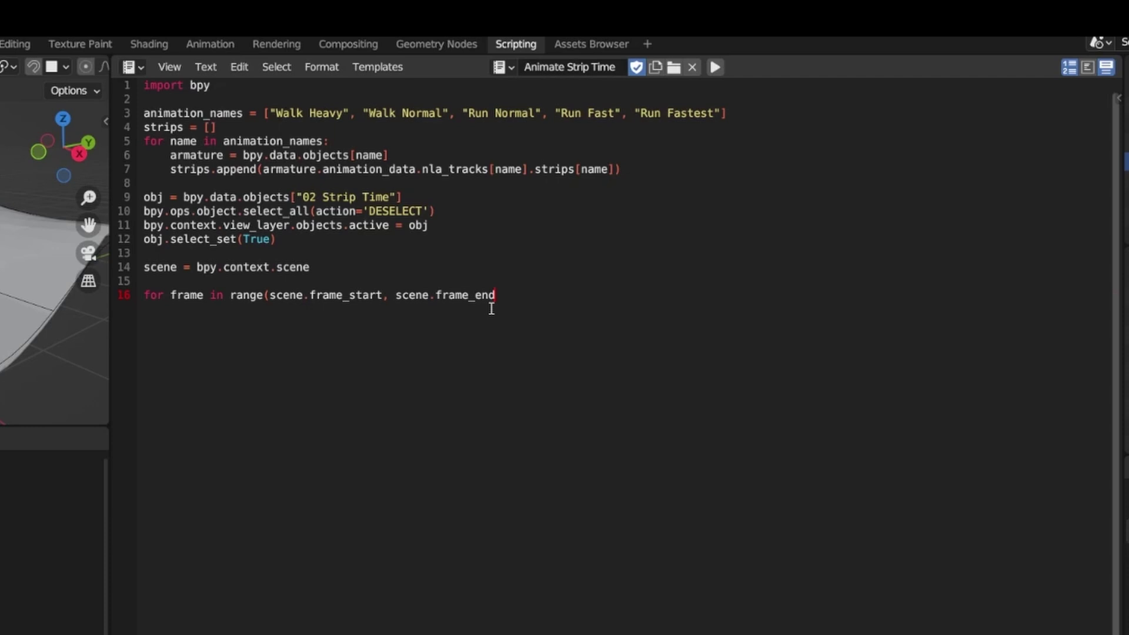
text(+ 1):)
key(Return)
Inside the frame loop, set the current frame with scene.frame_current = frame
text(scene.frame_current = frame)
key(Return)
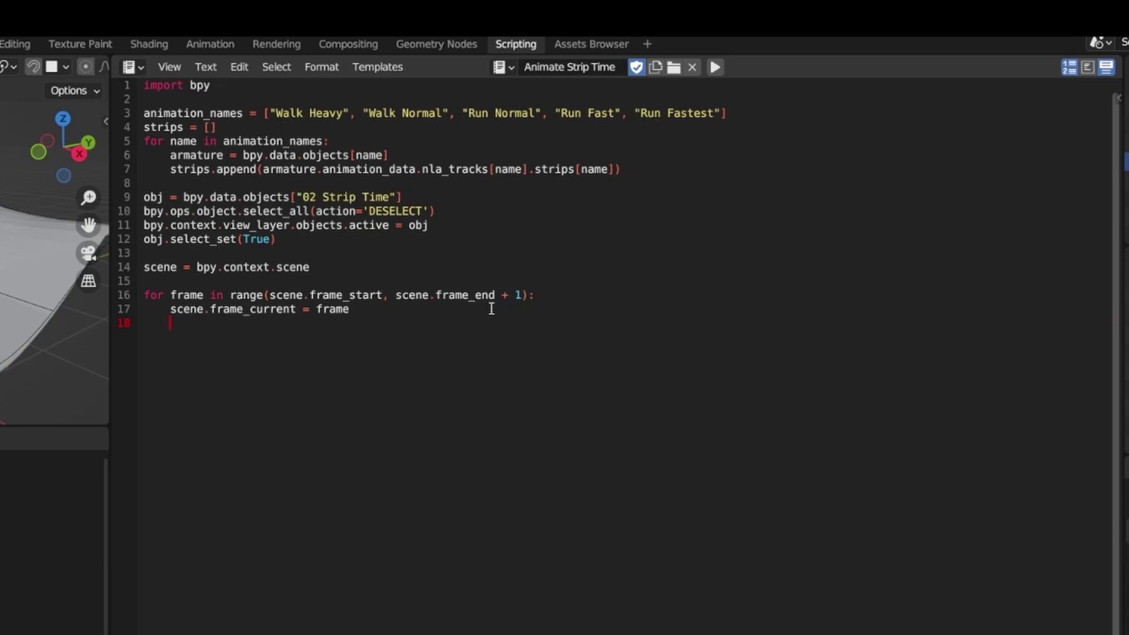
Get the evaluated object data with obj_real = bpy.context.object.evaluated_get(bpy.context.evaluated_depsgraph_get()).data
text(obj_real = bpy.context)
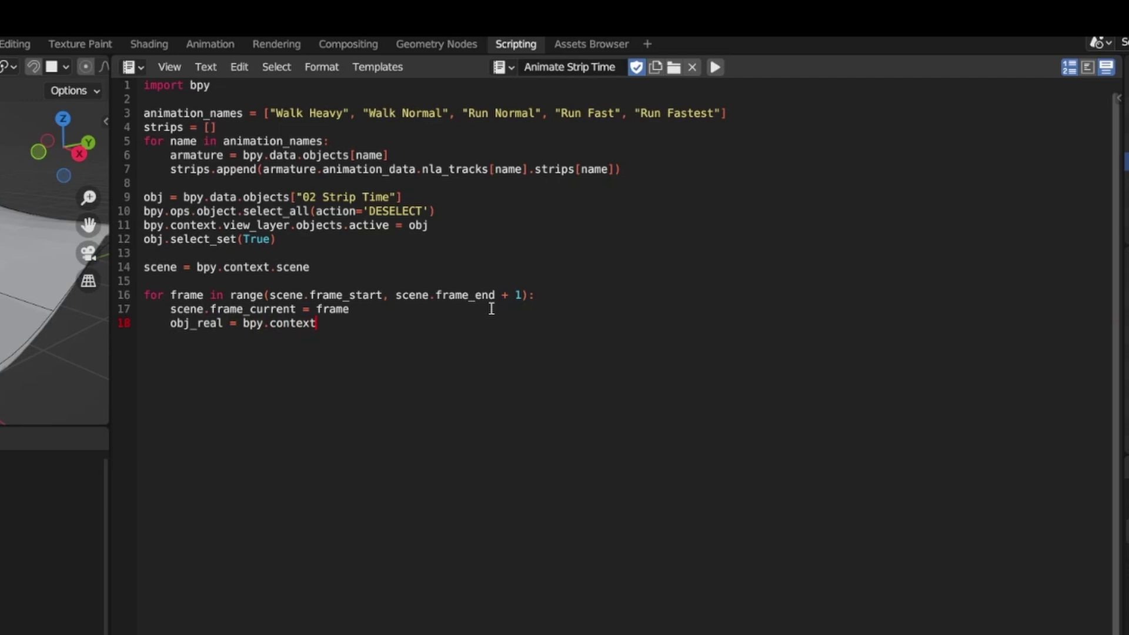
text(.object.evaluated_get()
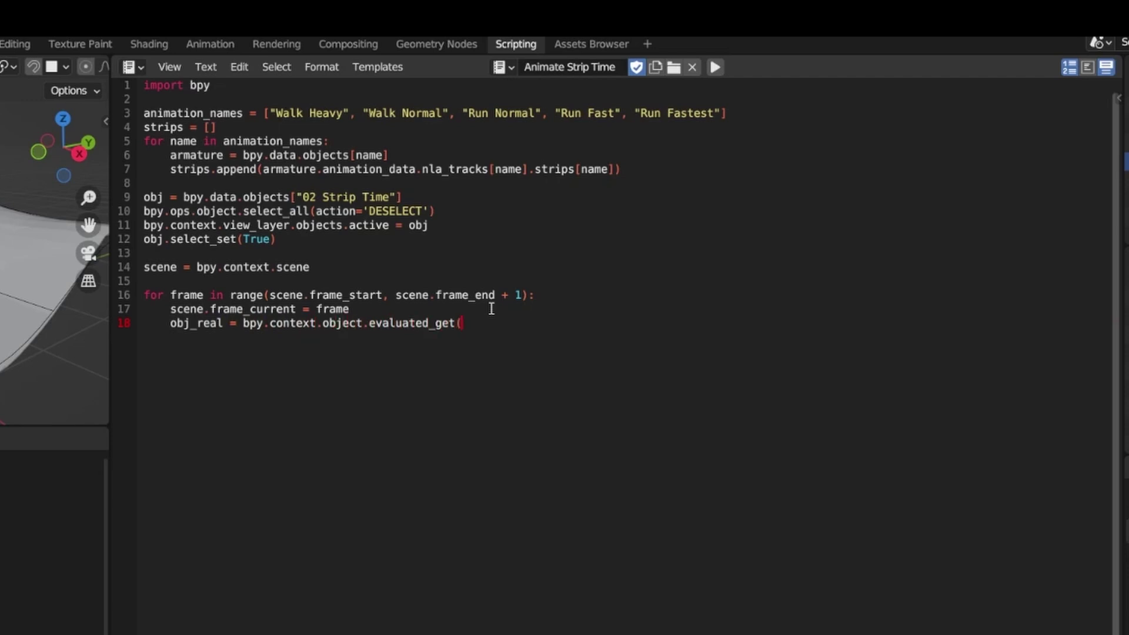
text(bpy.context.evaluated_deps)
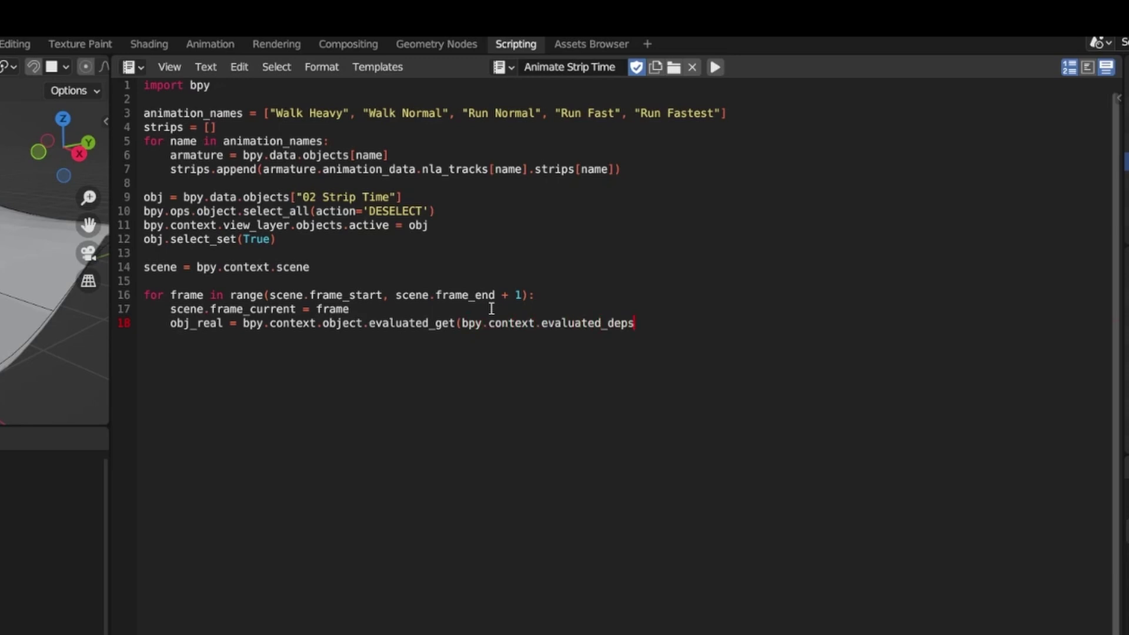
text(graph_get()).data)
key(Return)
Read the computed factor with anim_factor = obj_real.attributes["anim_factor"].data[0].value
text(an)
key(BackSpace)
key(BackSpace)
text(anim)
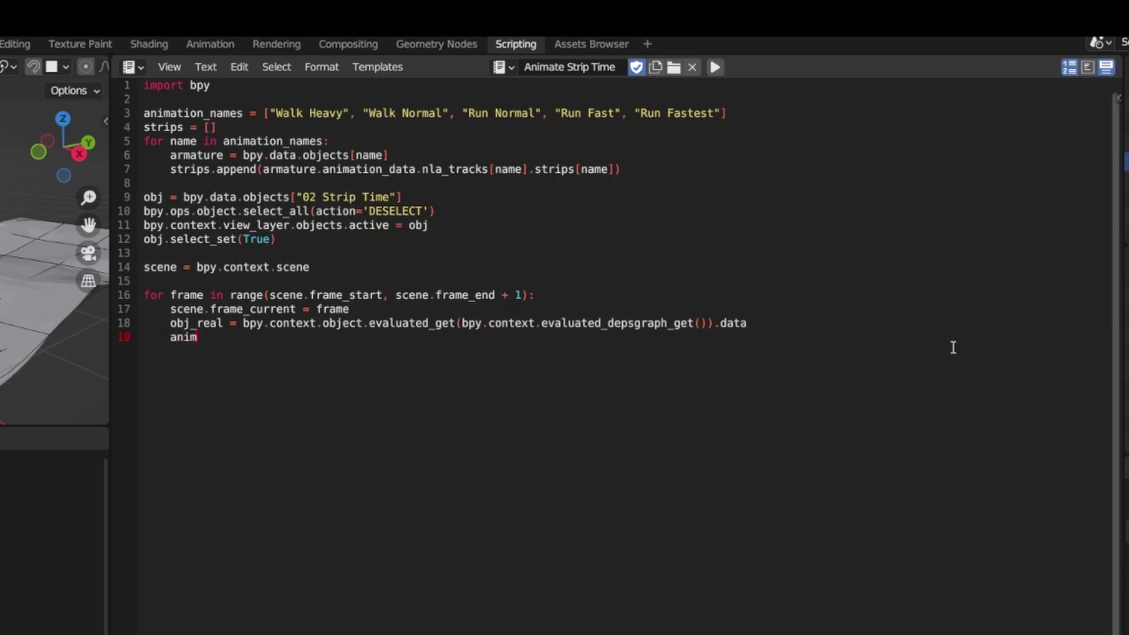
text(_factor = obj_real.attributes["anim_factor)
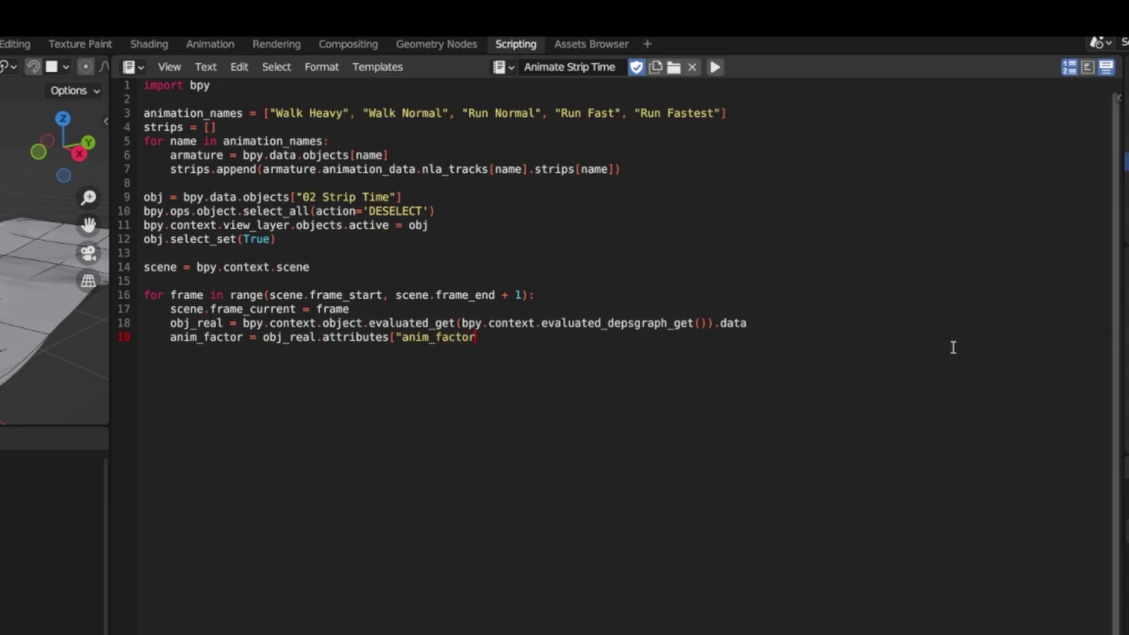
text("].data[0].value)
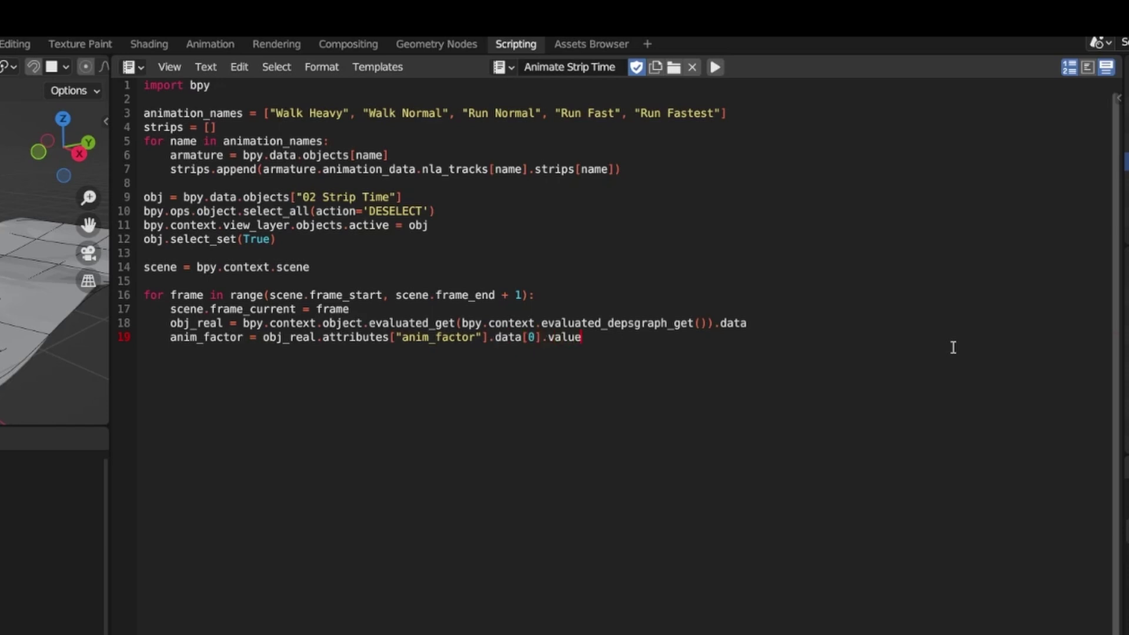
key(Return)
Test the factor in the console with a print(anim_factor) line in the frame loop and remove that line again
text(print(anim_factor))
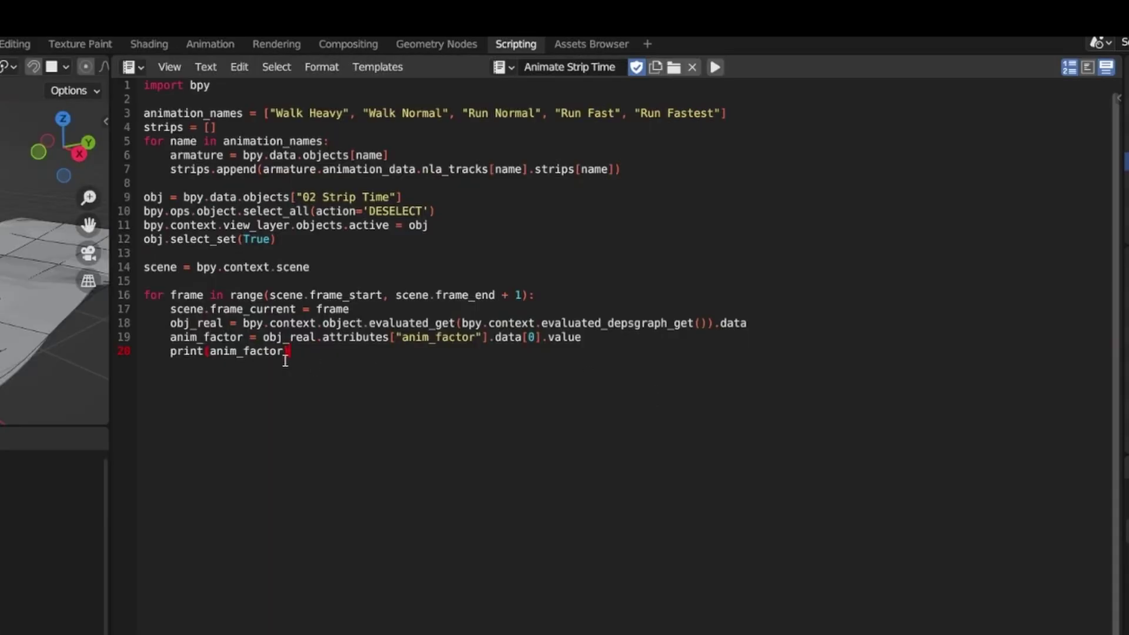
double_click(272, 351)
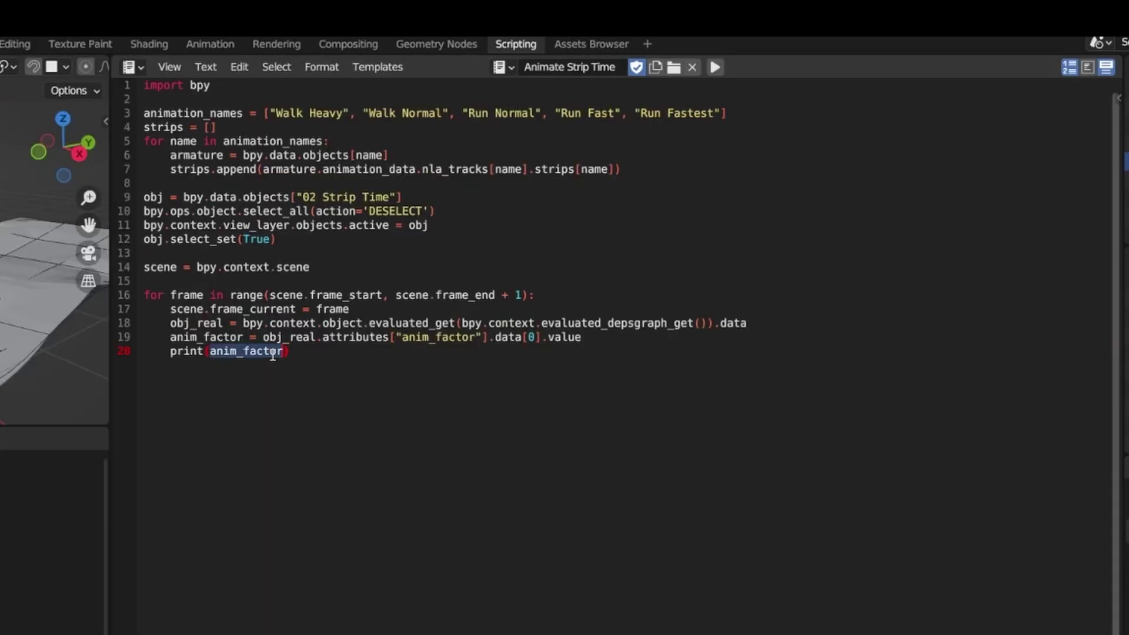
key(BackSpace)
key(BackSpace)
key(BackSpace)
key(BackSpace)
key(BackSpace)
key(BackSpace)
key(BackSpace)
Below a blank line in the frame loop, start the nested loop "for strip in strips:"
key(Return)
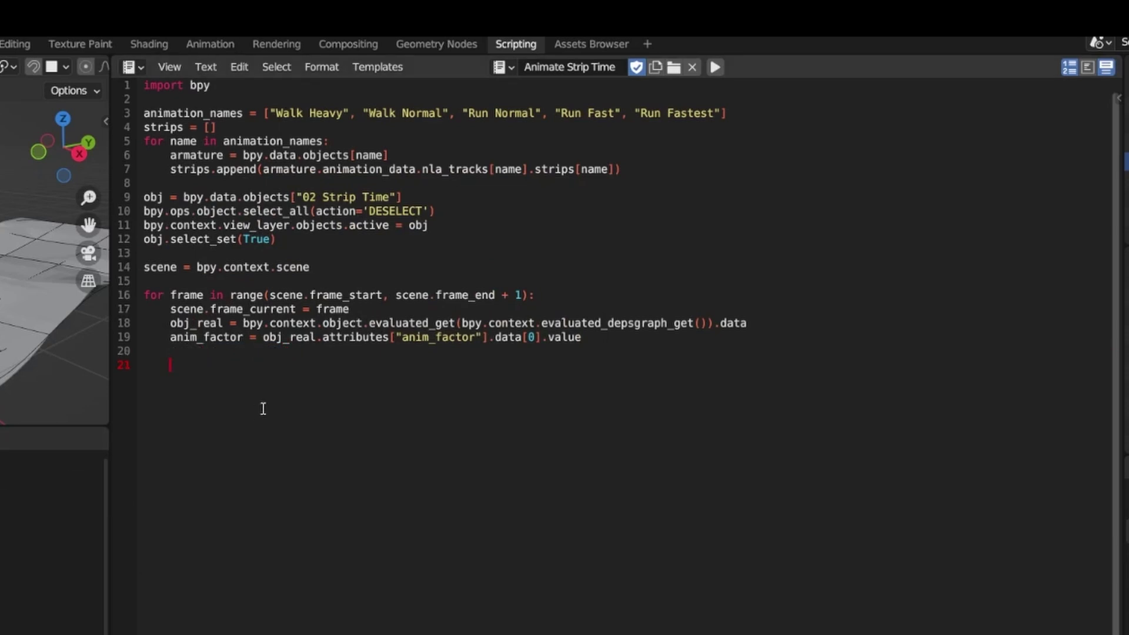
text(for strip in strips:)
key(Return)
Inside the strip loop, store each strip's length with strip_length = strip.action_frame_end
text(strip_l)
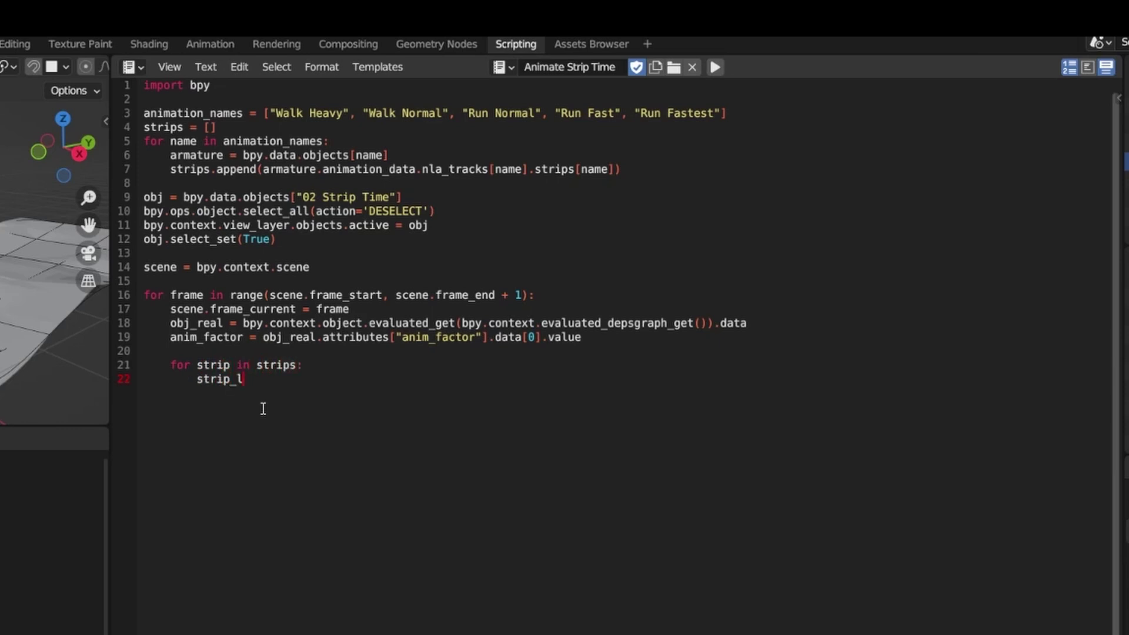
text(ength = strip)
text(.action_fram)
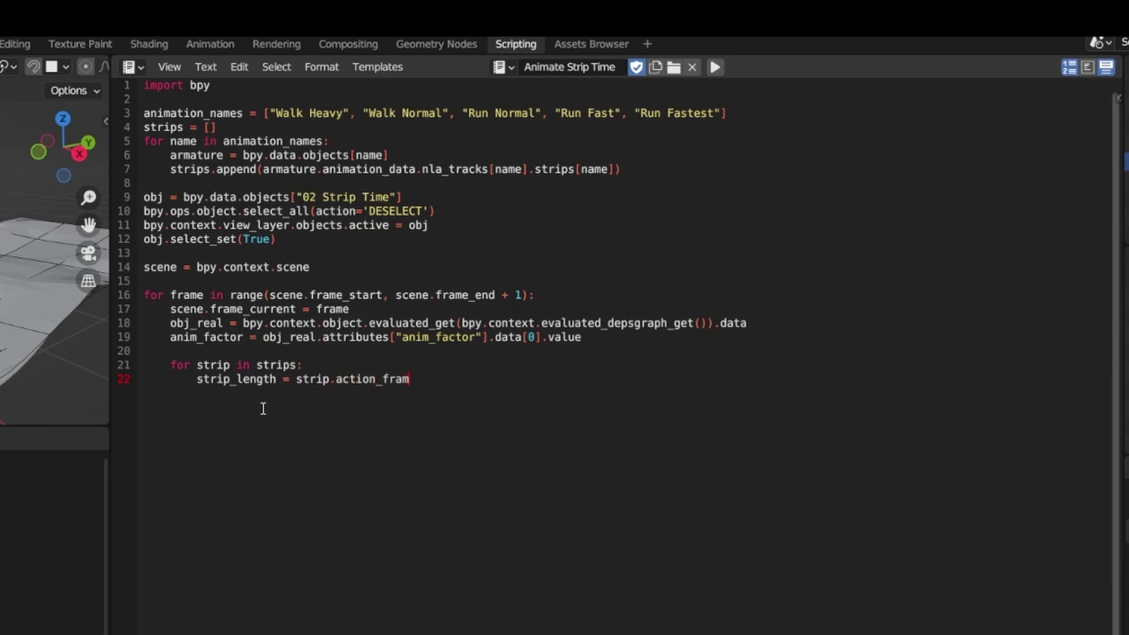
text(e_end)
key(Return)
Compute each strip's time with strip.strip_time = (strip_length - 1) * (anim_factor % 1) + 1
text(strip.str)
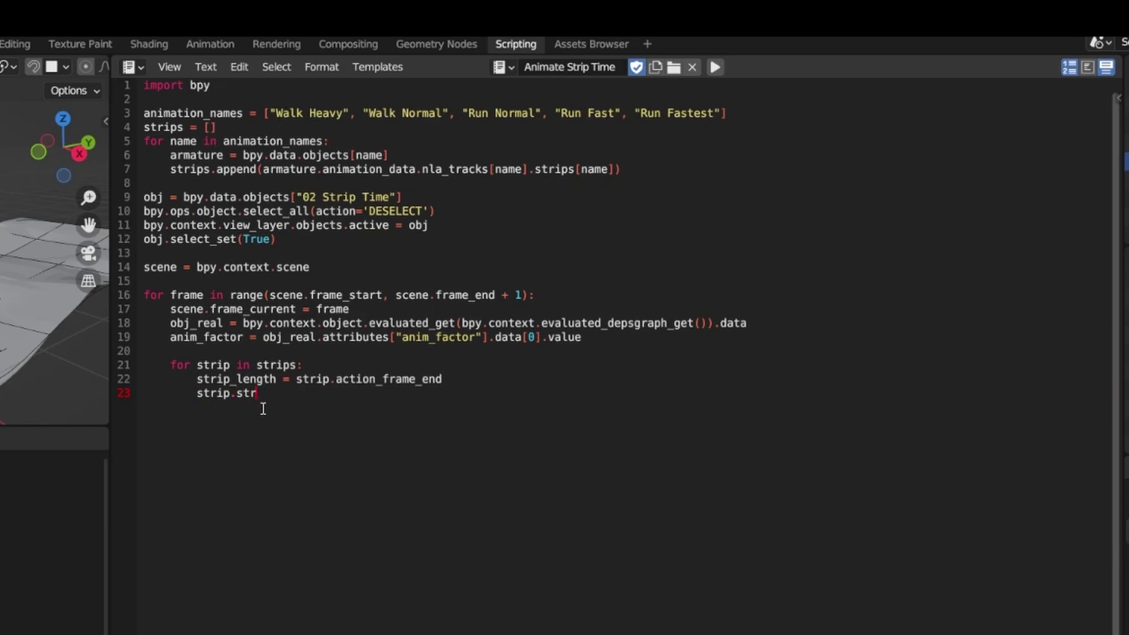
text(ip_time = (strip_length - 1)
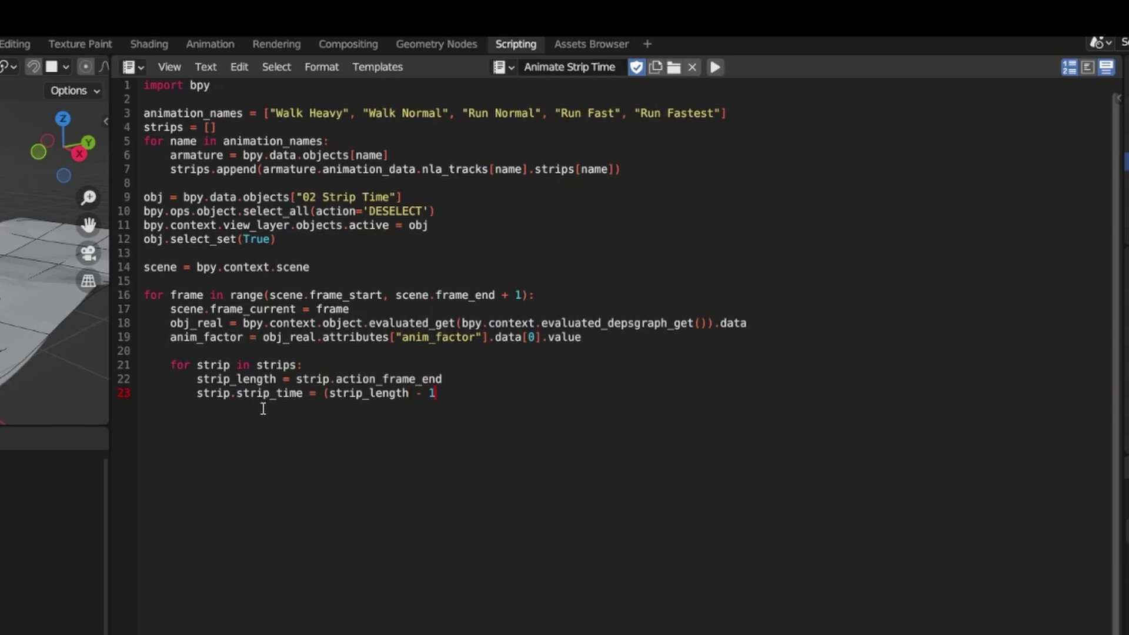
text() * (anim_factor % 1 )
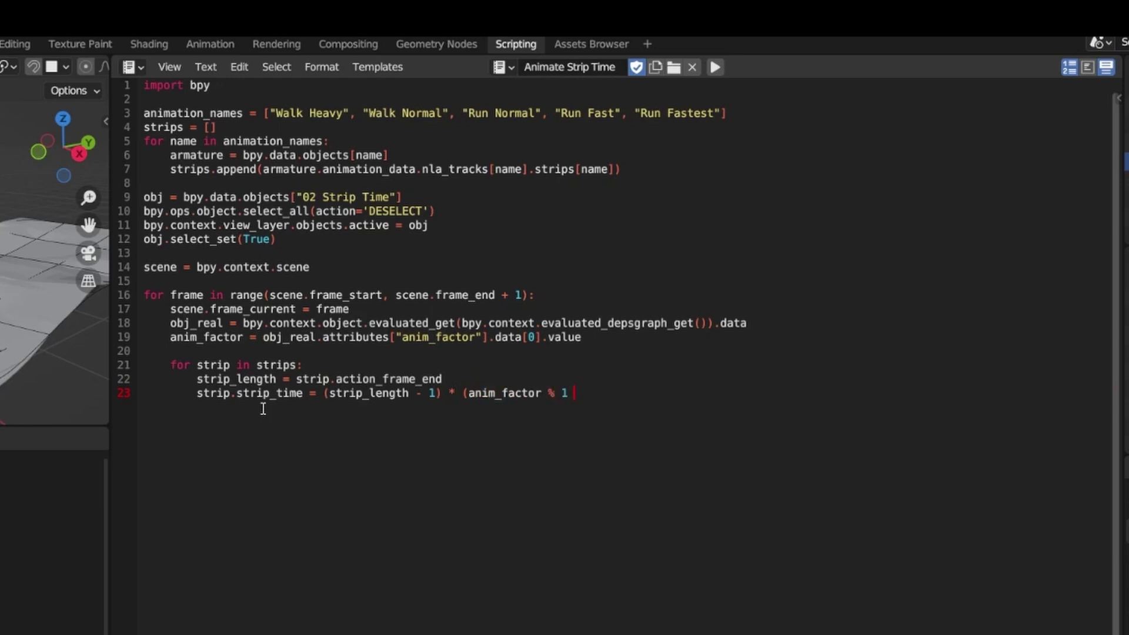
text() + 1)
key(Return)
Keyframe the strip time on every frame with strip.keyframe_insert(data_path="strip_time", frame=frame)
text(strip.keyframe_insert)
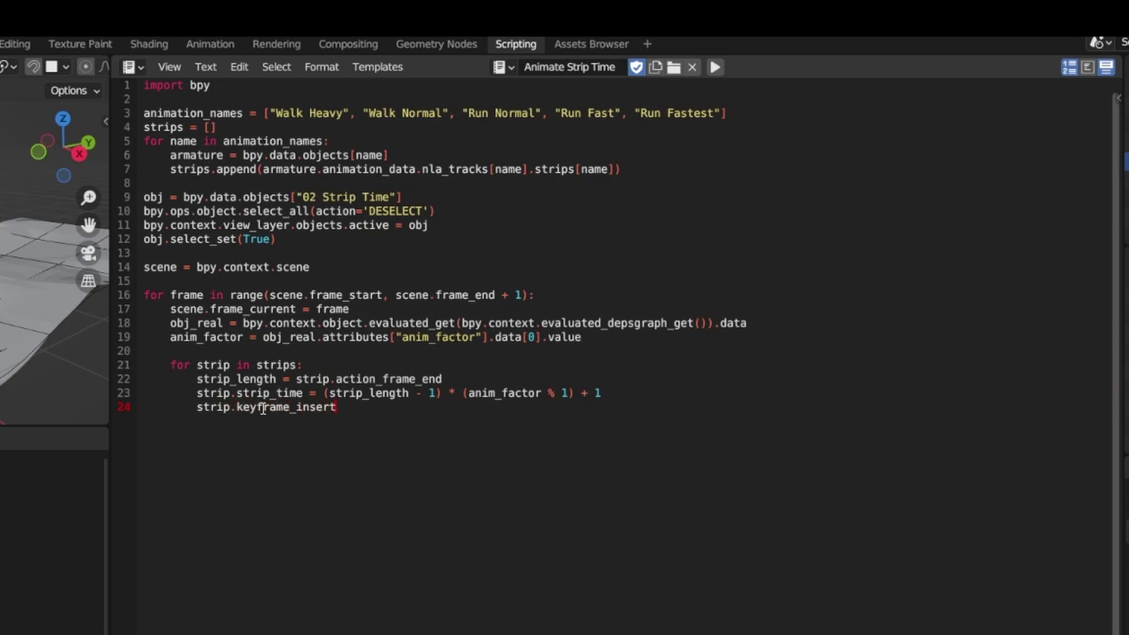
text((data_path="strip_time", frame=f)
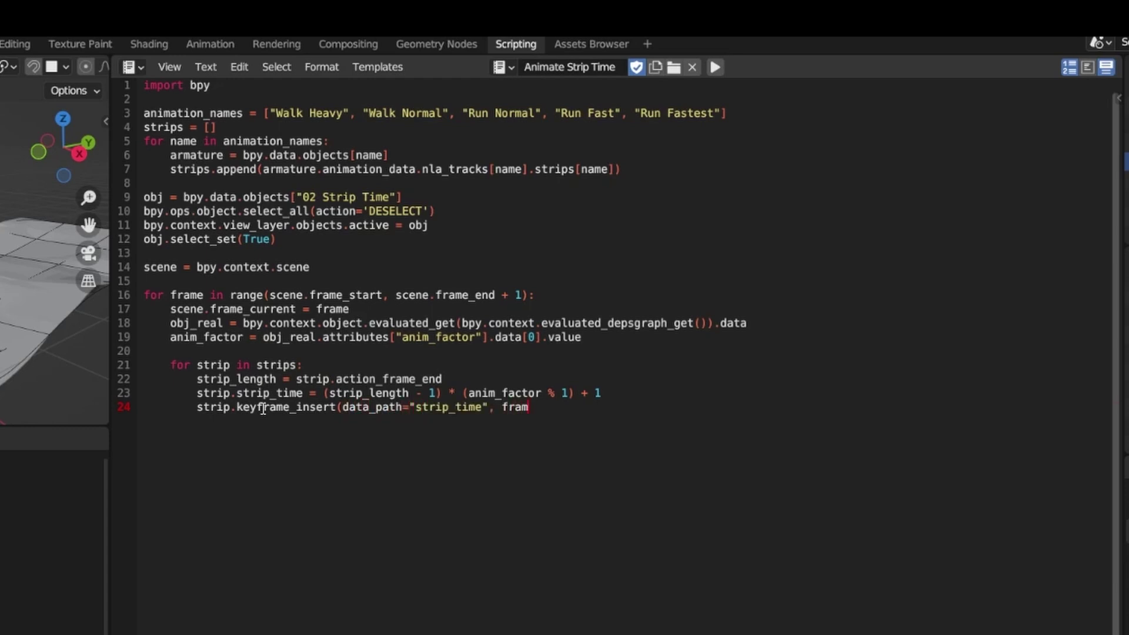
text(rame)
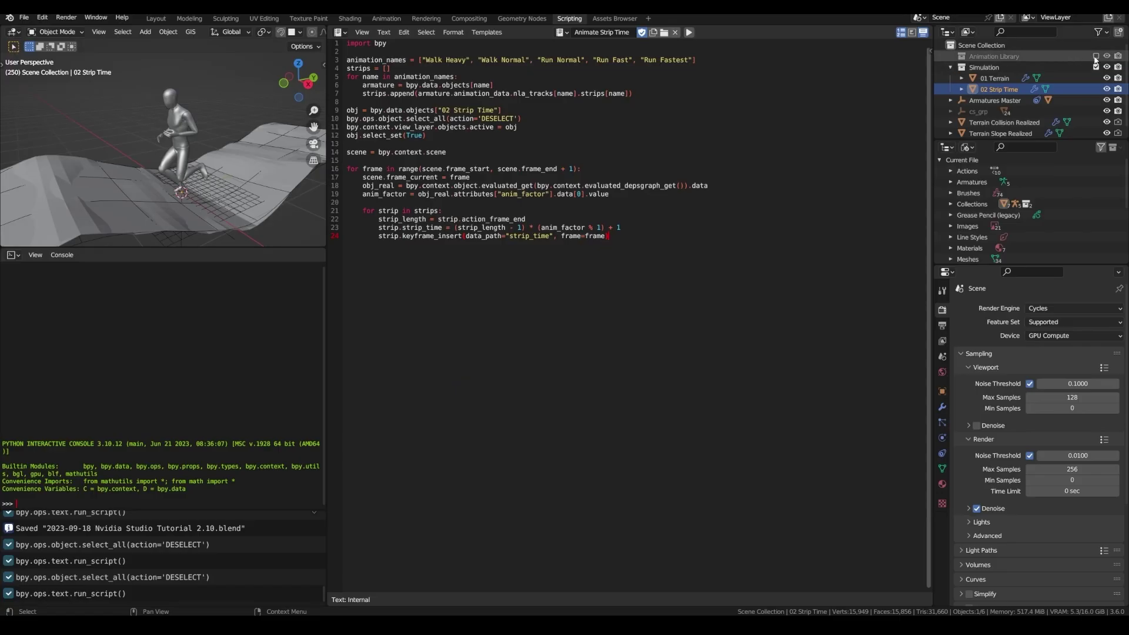
Enable the Animation Library collection and inspect the Run Fast armature's animation curves in the Animation workspace
click(1095, 56)
click(386, 18)
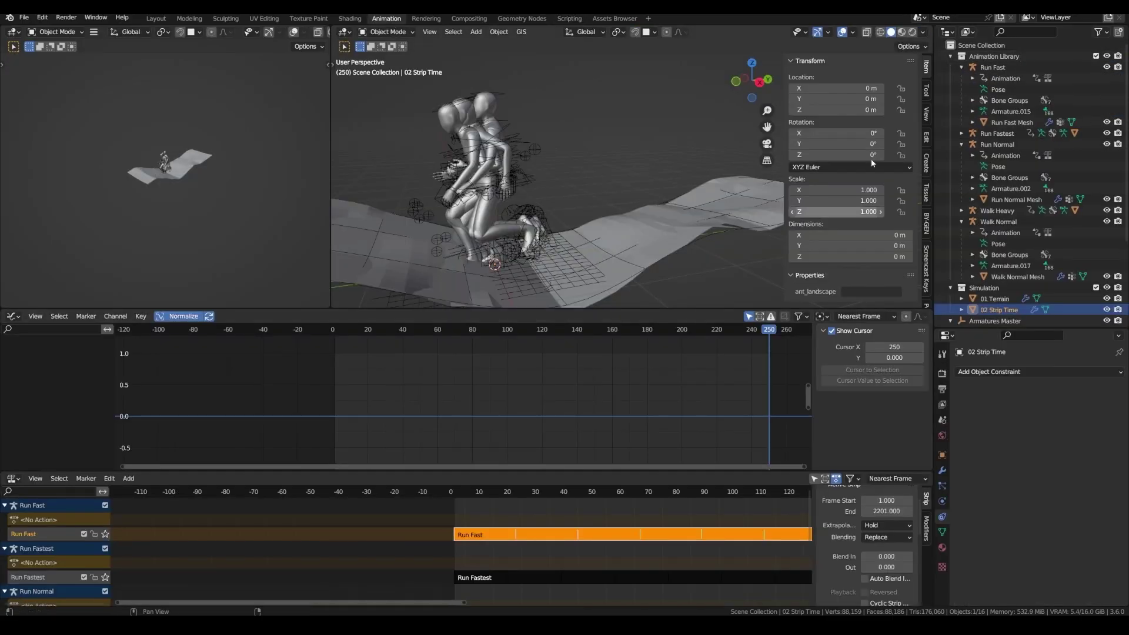
click(993, 67)
key(Home)
mouse_move(551, 400)
mouse_down()
mouse_move(506, 400)
mouse_move(538, 399)
mouse_up()
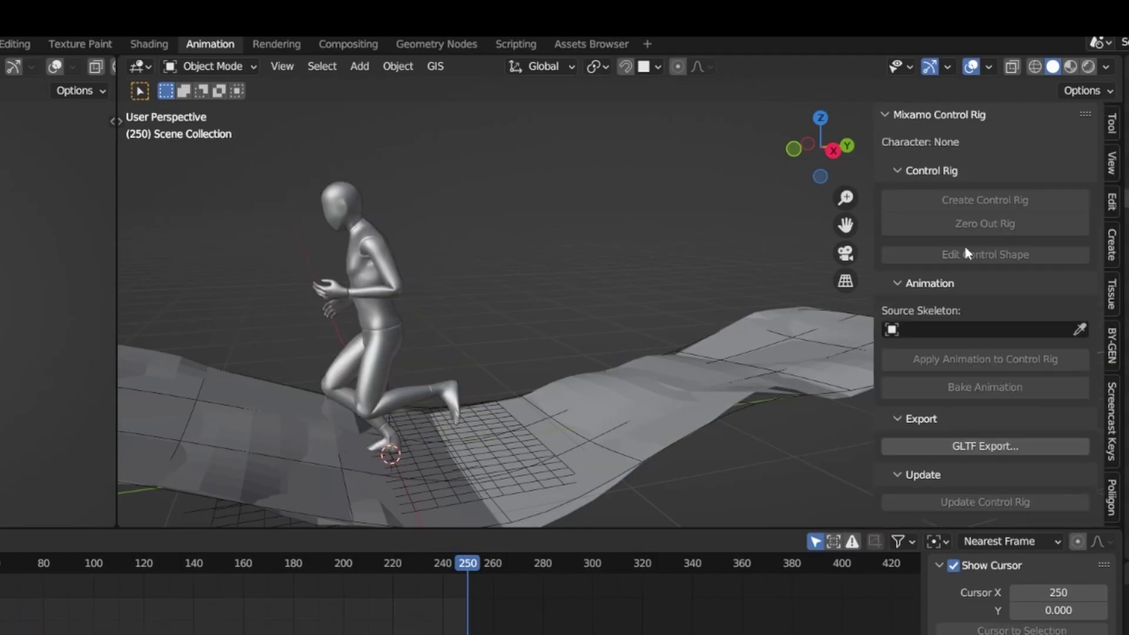
Play back the character's animation on the terrain and reselect the 02 Strip Time object in the Scripting workspace
key(space)
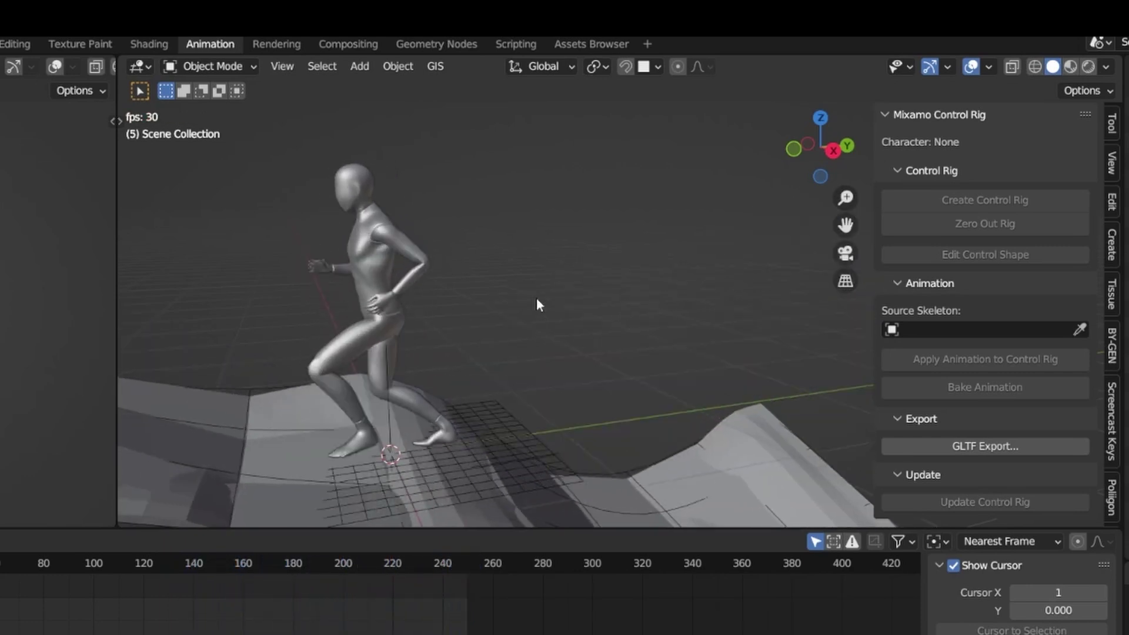
click(516, 44)
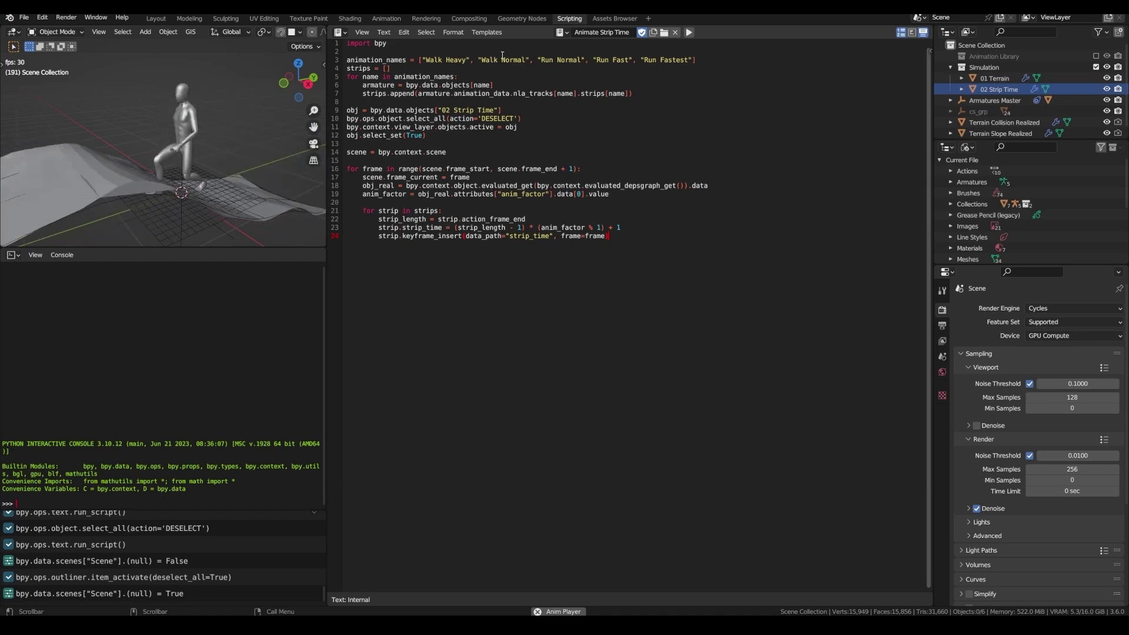
click(1004, 92)
click(1006, 91)
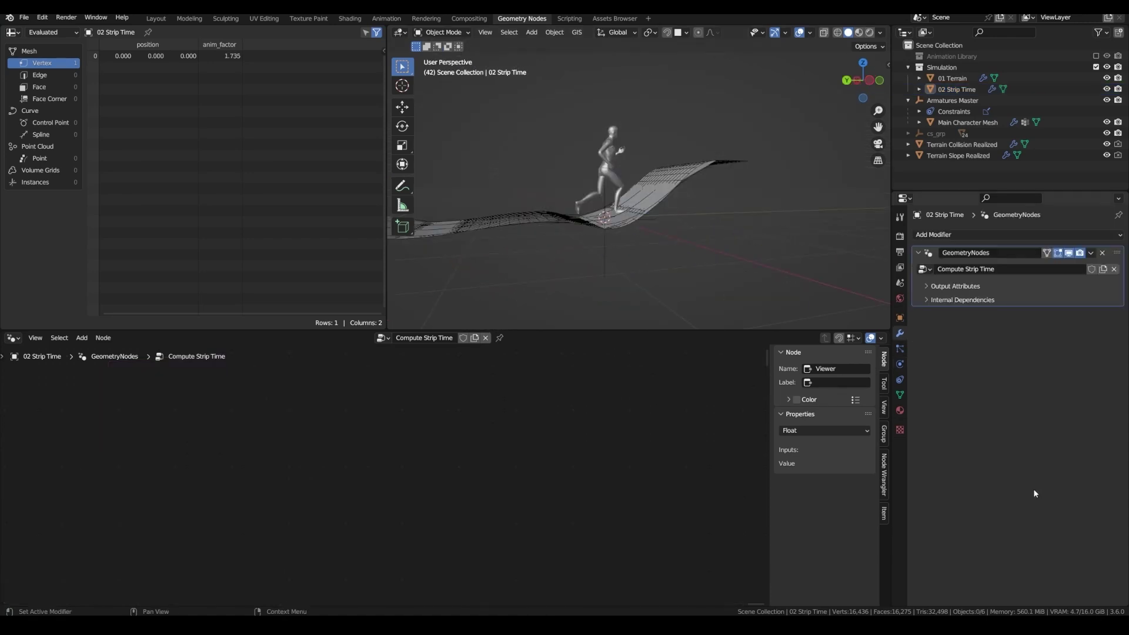
Select 01 Terrain and examine the Collision Mesh, Slope Mesh, Initialize Chunks and Store Position Attributes frames of its Terrain Generation nodes
click(528, 224)
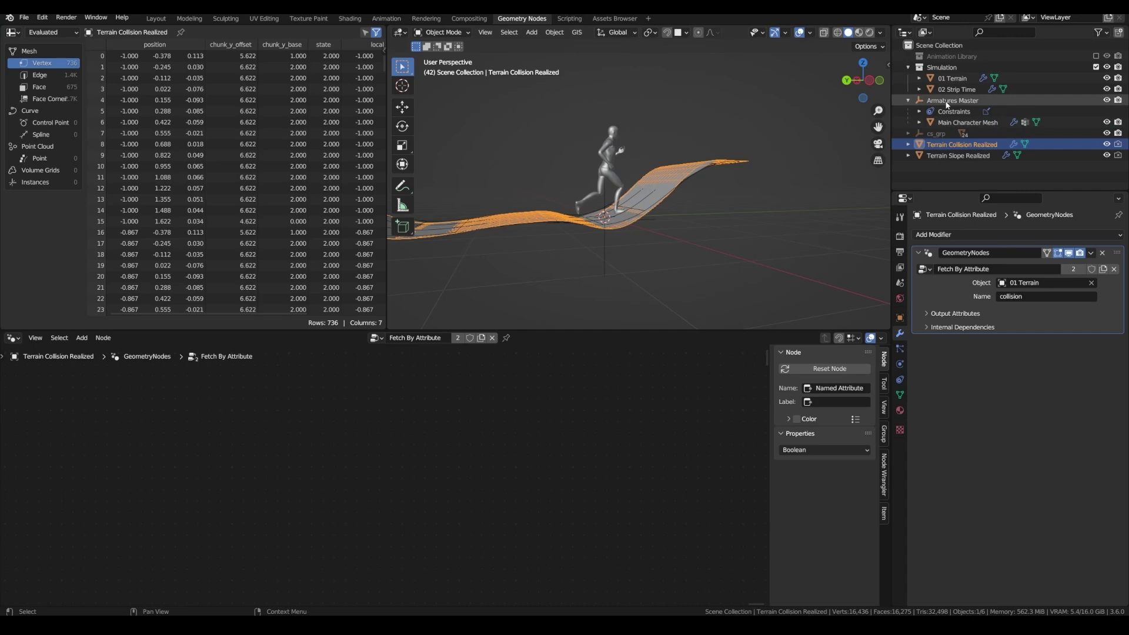
click(951, 78)
middle_drag(255, 416, 653, 380)
middle_drag(182, 399, 338, 492)
scroll(339, 492, up, 14)
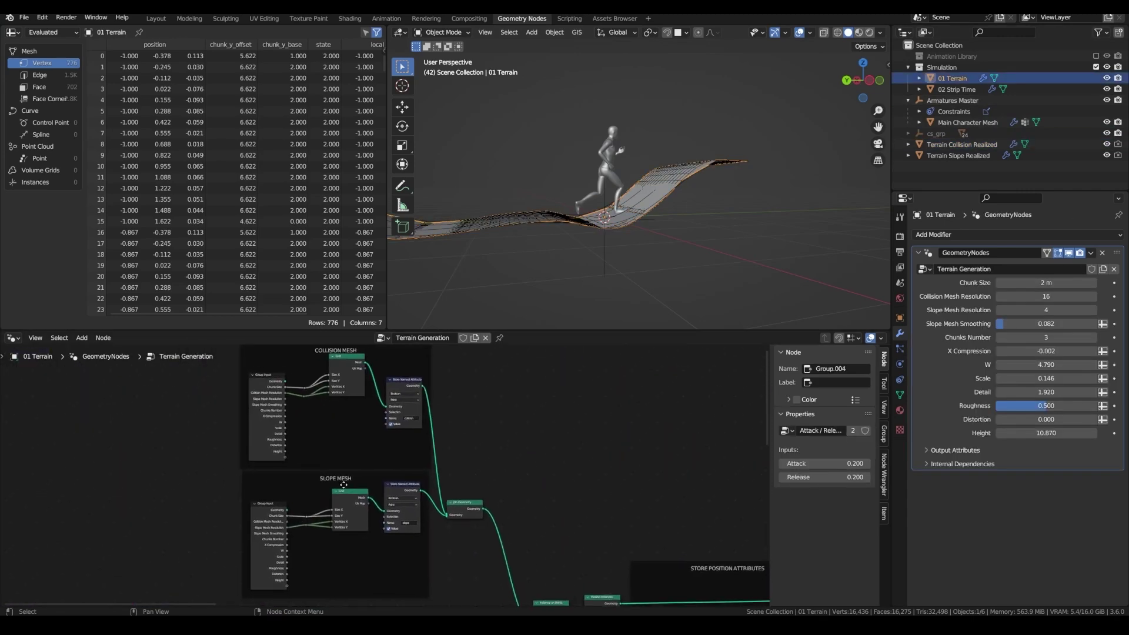
mouse_move(339, 452)
middle_down()
mouse_move(365, 521)
mouse_move(456, 410)
middle_up()
scroll(369, 521, up, 2)
middle_drag(461, 501, 460, 454)
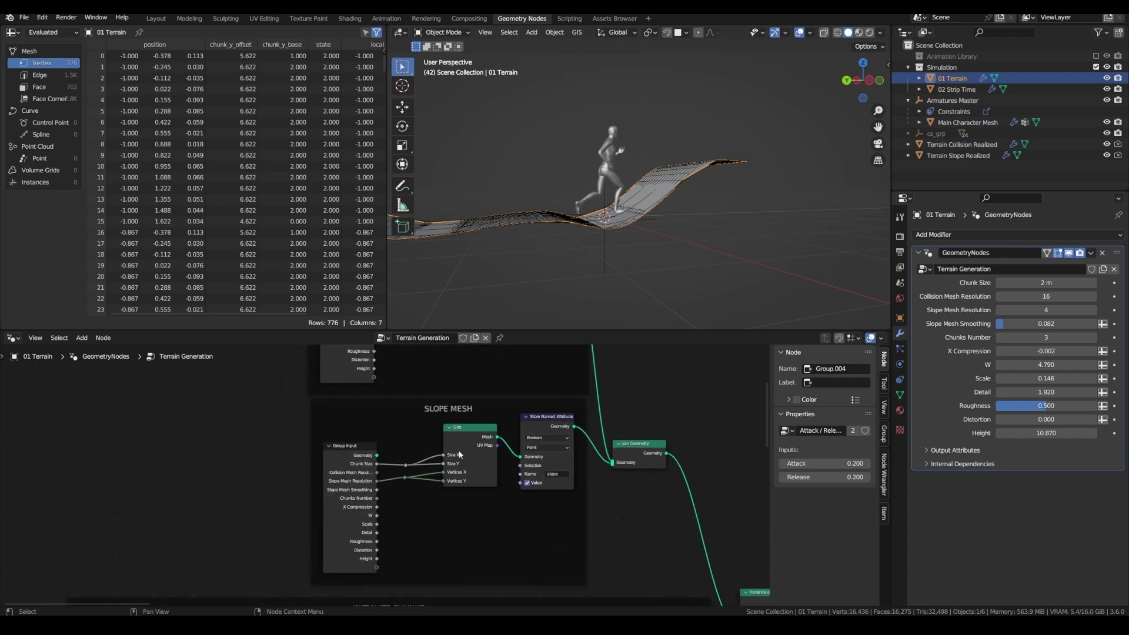
shift+scroll(545, 526, down, 6)
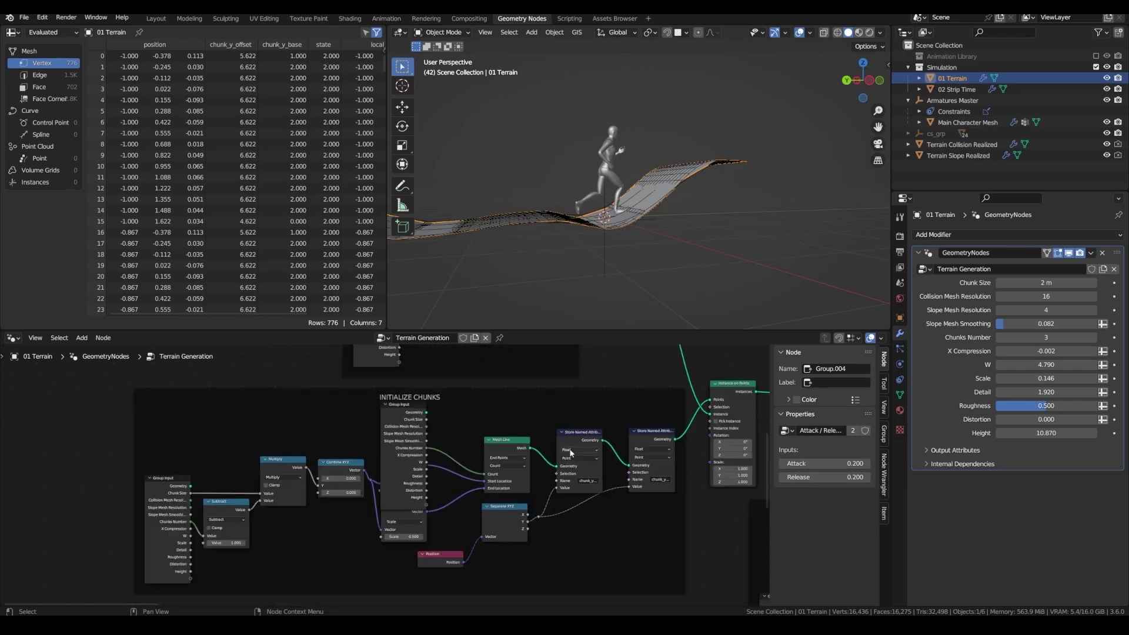
middle_drag(505, 442, 446, 436)
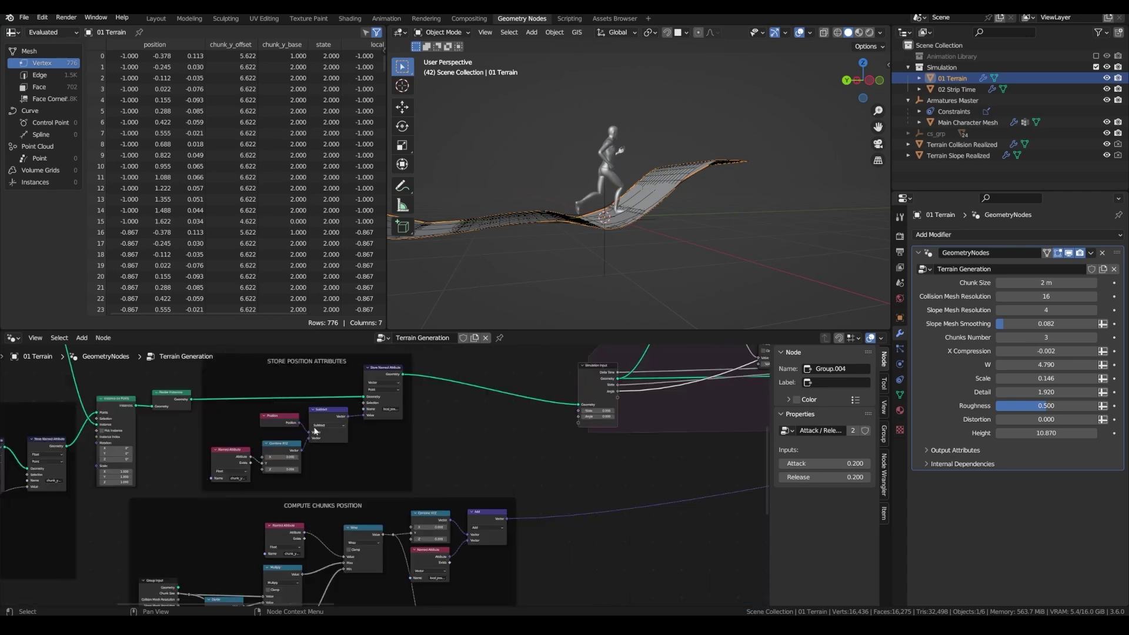
middle_drag(318, 391, 331, 450)
scroll(332, 449, up, 3)
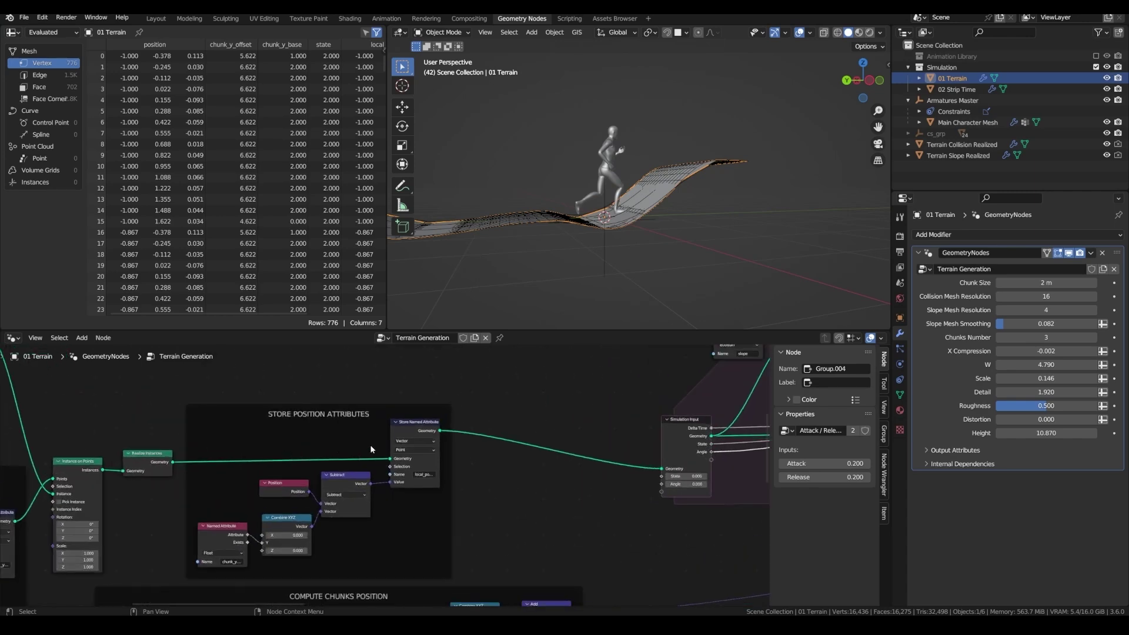
Examine the terrain's simulation zone and its Compute Chunks Position, Compute Terrain Height and Fix Z Offset node frames
scroll(375, 445, down, 2)
ctrl+scroll(448, 443, down, 16)
shift+scroll(371, 430, up, 2)
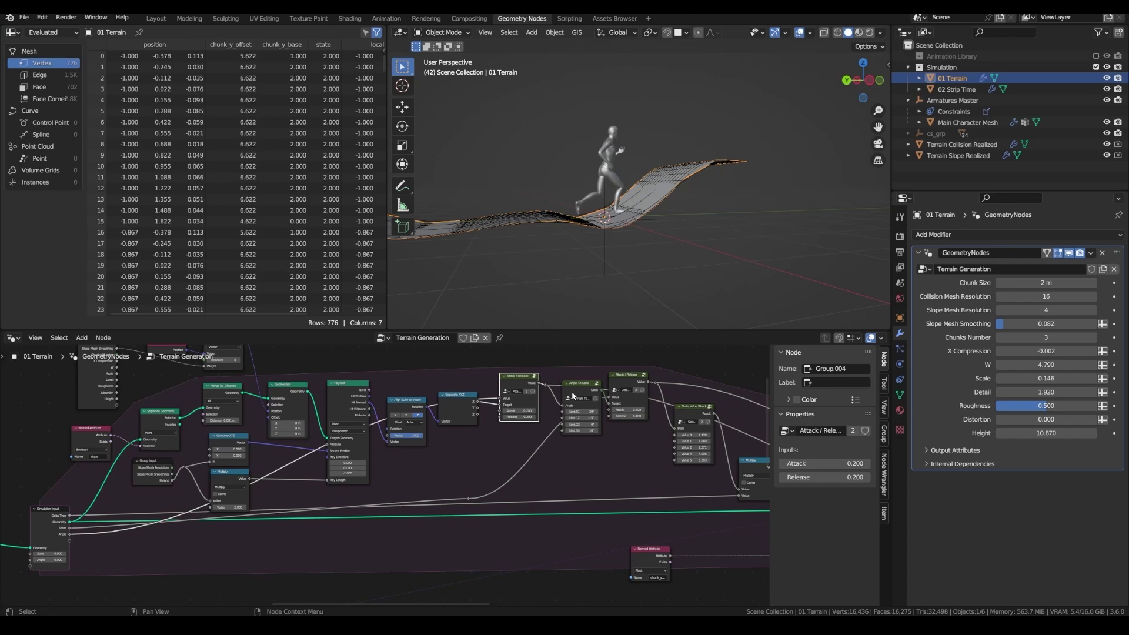
ctrl+scroll(612, 403, down, 2)
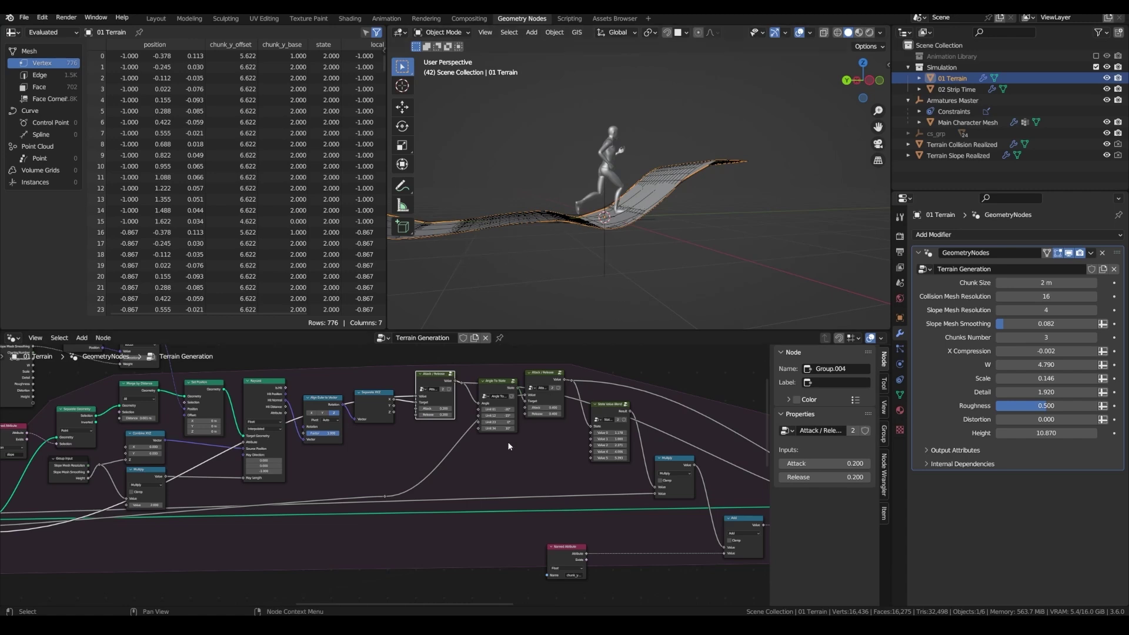
scroll(509, 446, down, 1)
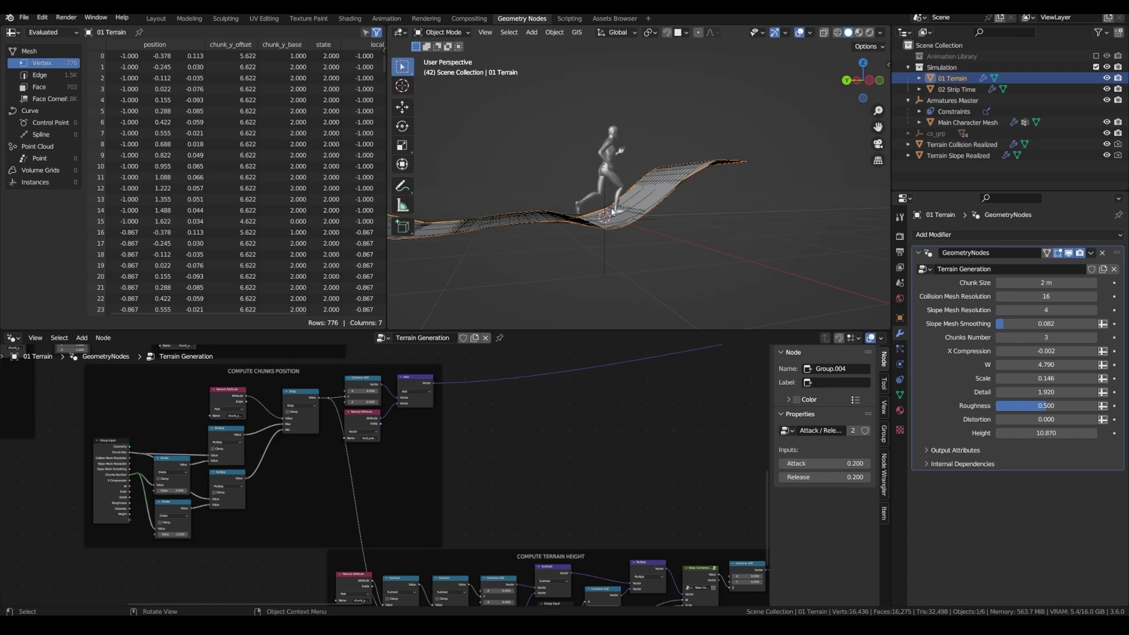
scroll(525, 384, down, 3)
middle_drag(636, 575, 506, 489)
scroll(507, 490, up, 3)
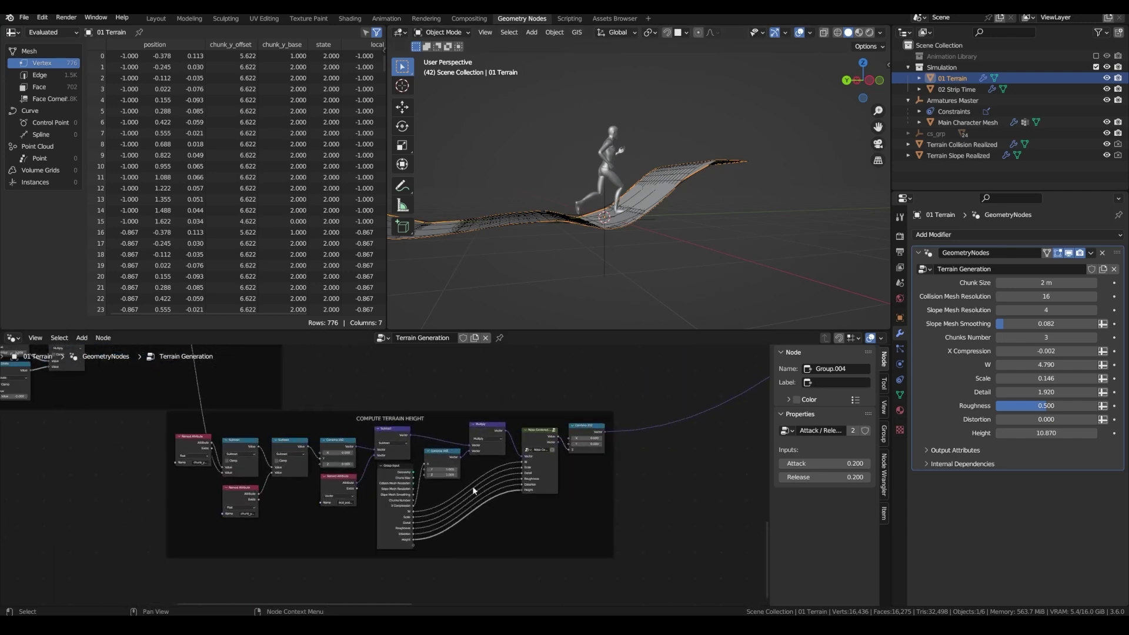
middle_drag(632, 379, 418, 451)
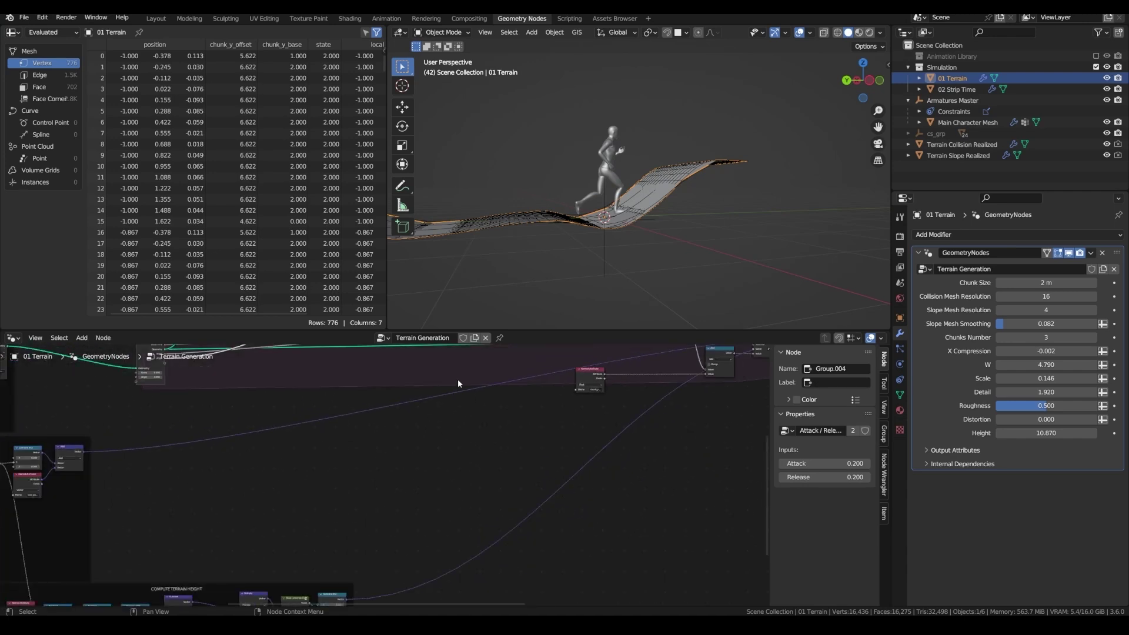
scroll(457, 378, up, 5)
drag(293, 375, 294, 368)
drag(459, 393, 462, 392)
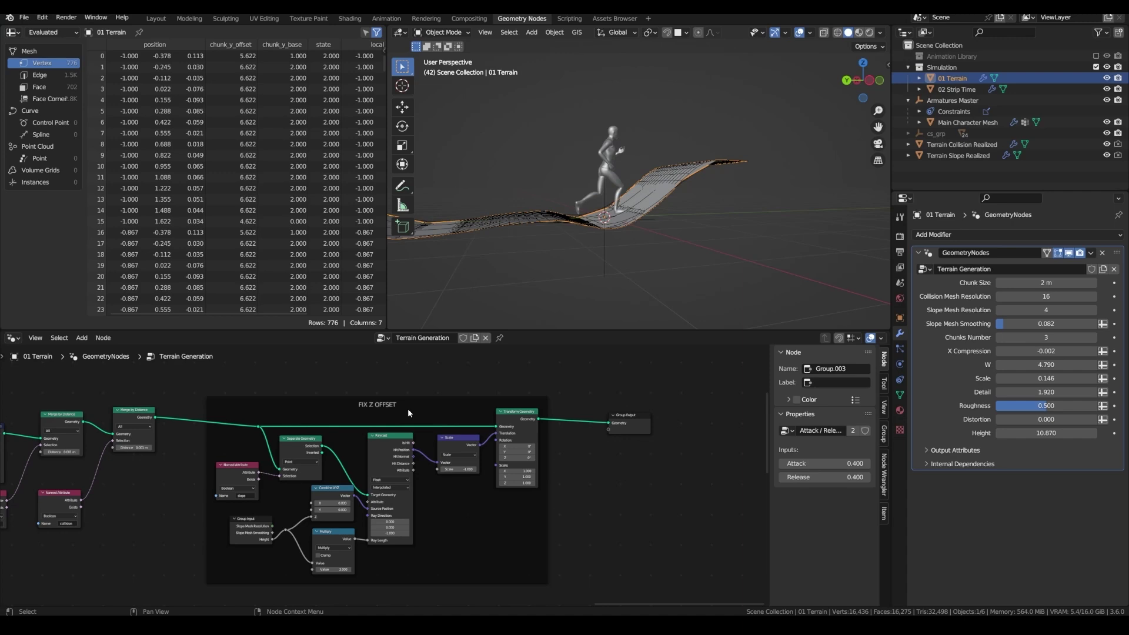
scroll(406, 306, down, 1)
Select the Main Character Mesh and examine its Animation Blend node setup from the terrain state input to the stored attributes
click(573, 197)
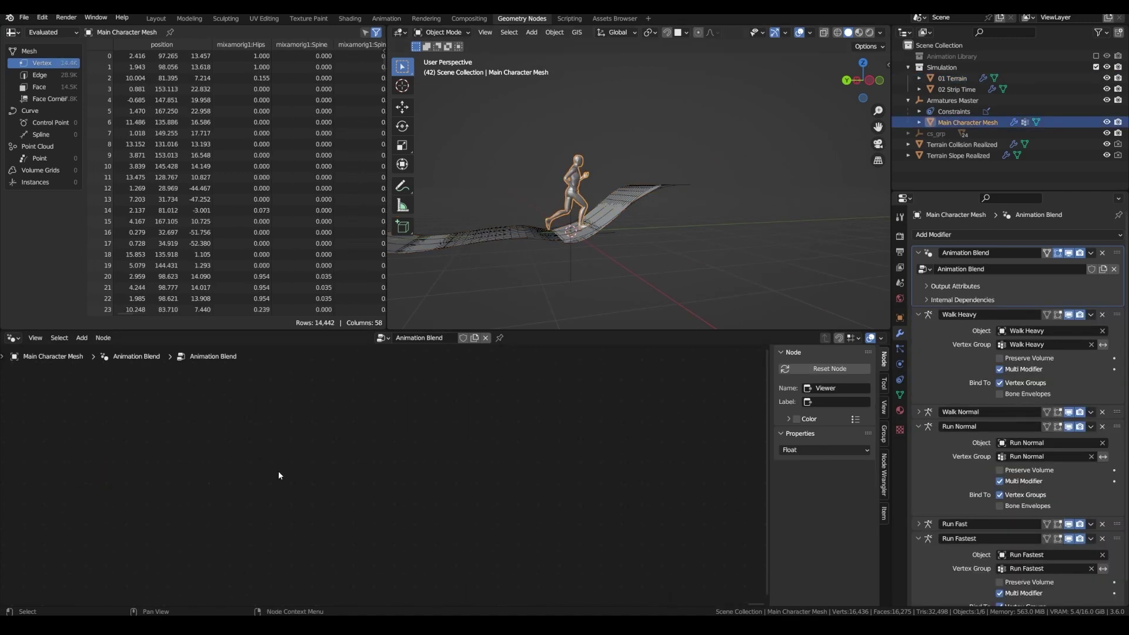
key(Home)
middle_drag(172, 520, 255, 494)
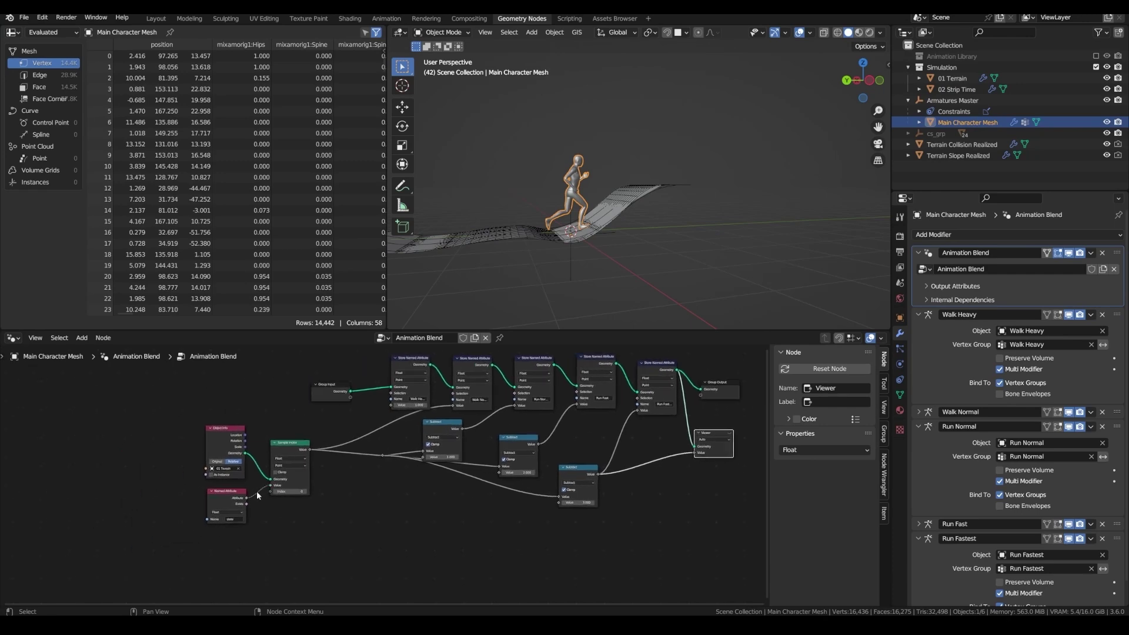
scroll(256, 496, up, 3)
scroll(452, 426, up, 4)
middle_drag(452, 426, 391, 451)
scroll(390, 451, down, 5)
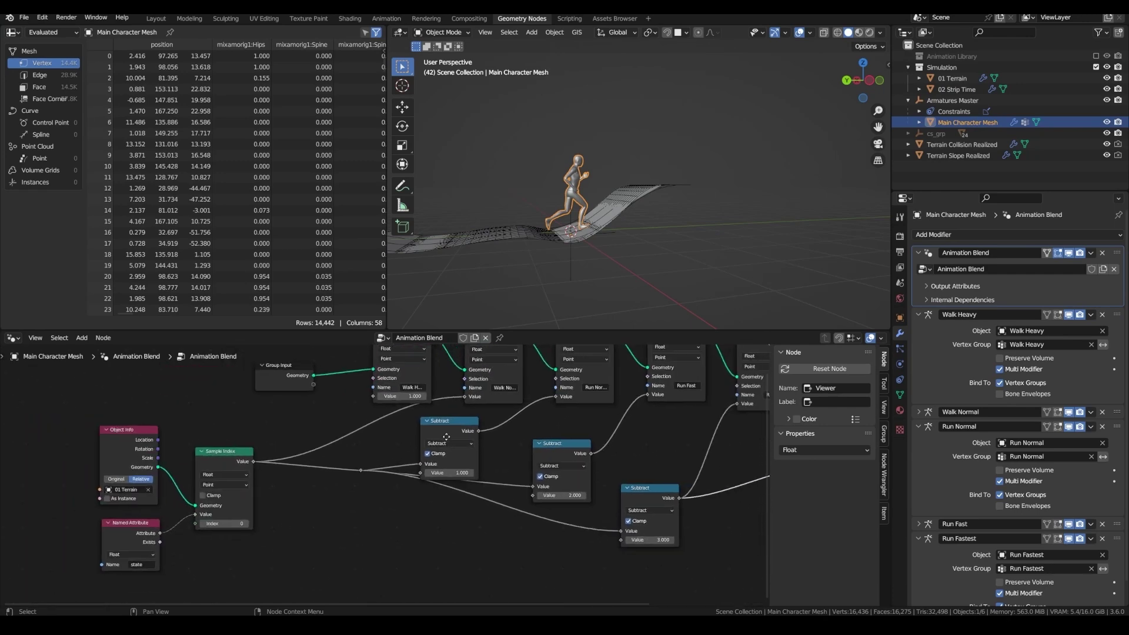
middle_drag(497, 460, 284, 469)
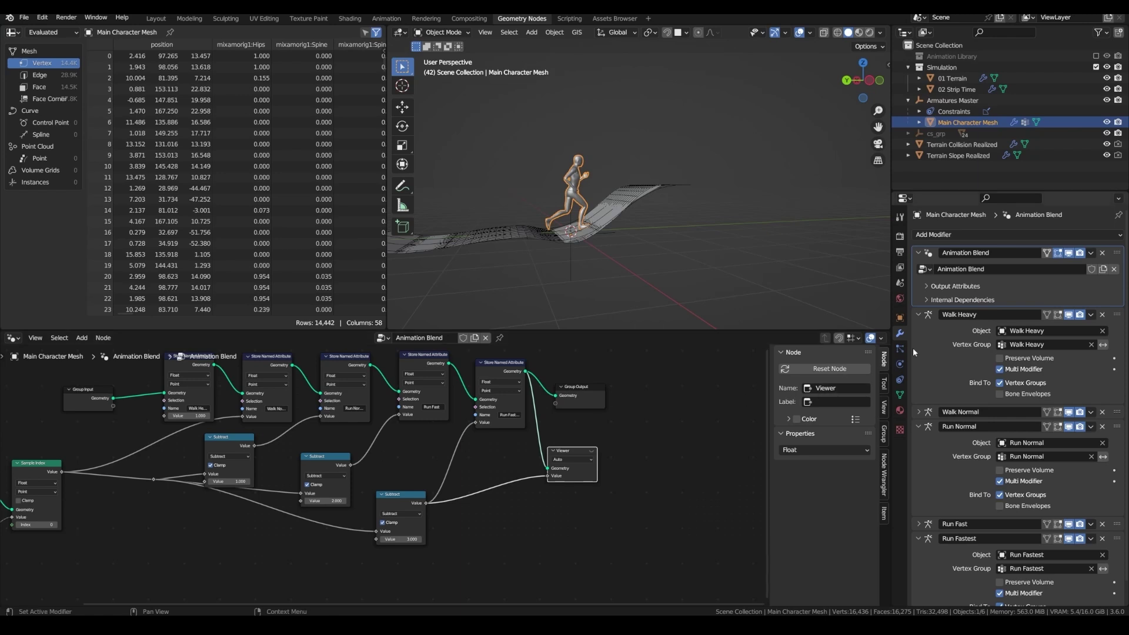
Examine the Compute Strip Time nodes of 02 Strip Time and the Animate Strip Time script in the Scripting workspace
drag(316, 456, 285, 472)
drag(385, 501, 335, 506)
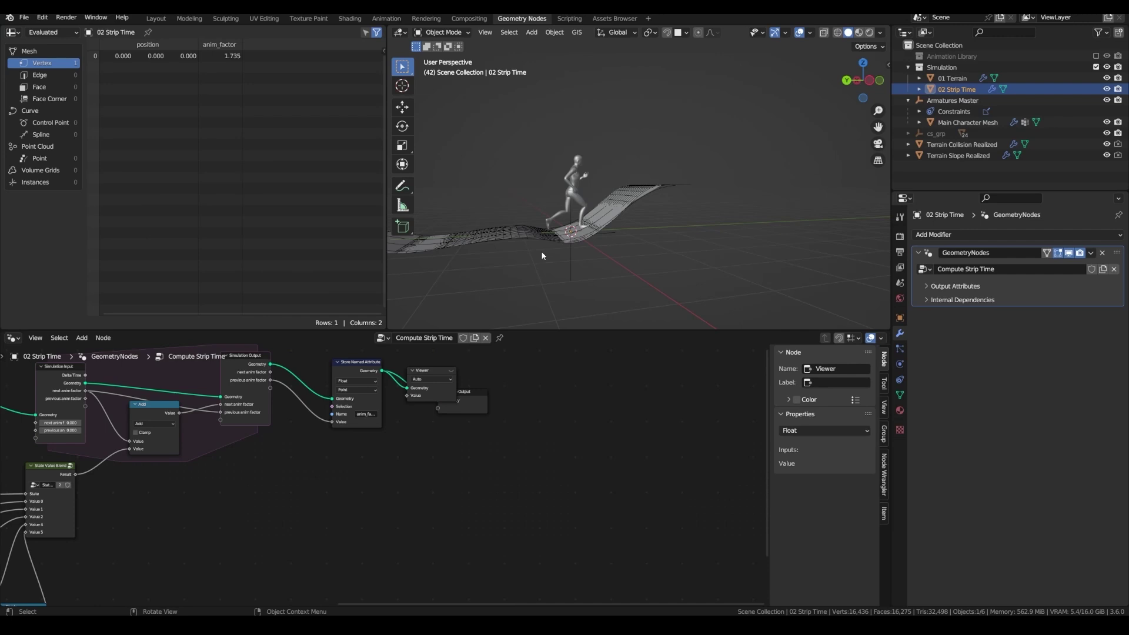
middle_drag(383, 485, 817, 415)
scroll(427, 453, down, 1)
scroll(398, 471, up, 1)
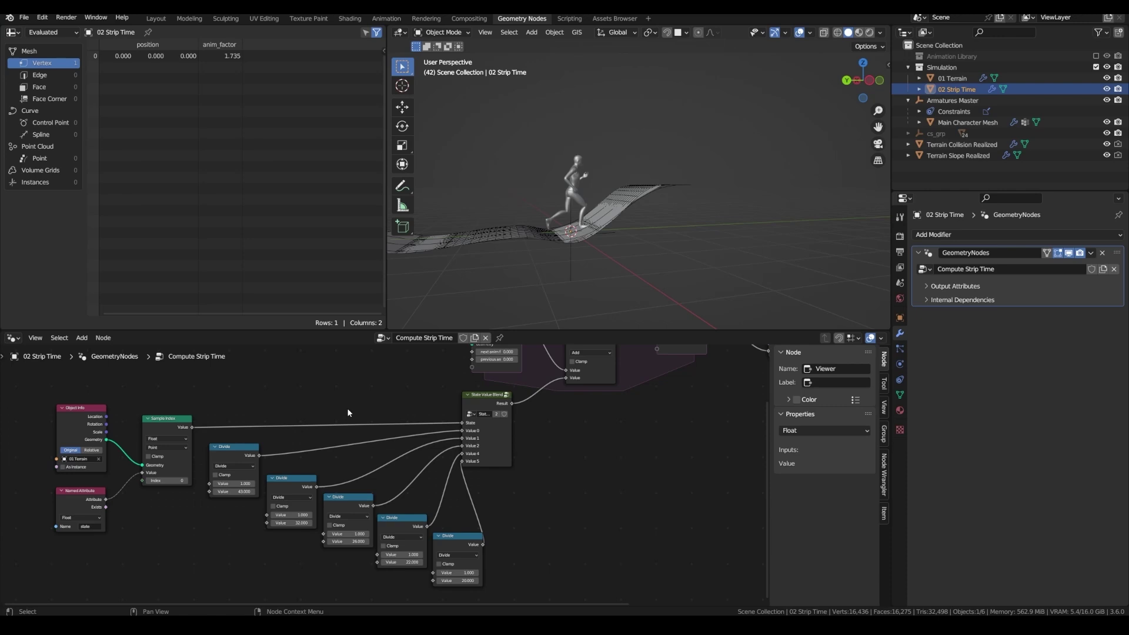
middle_drag(405, 404, 393, 371)
middle_drag(298, 431, 233, 521)
middle_drag(485, 452, 242, 476)
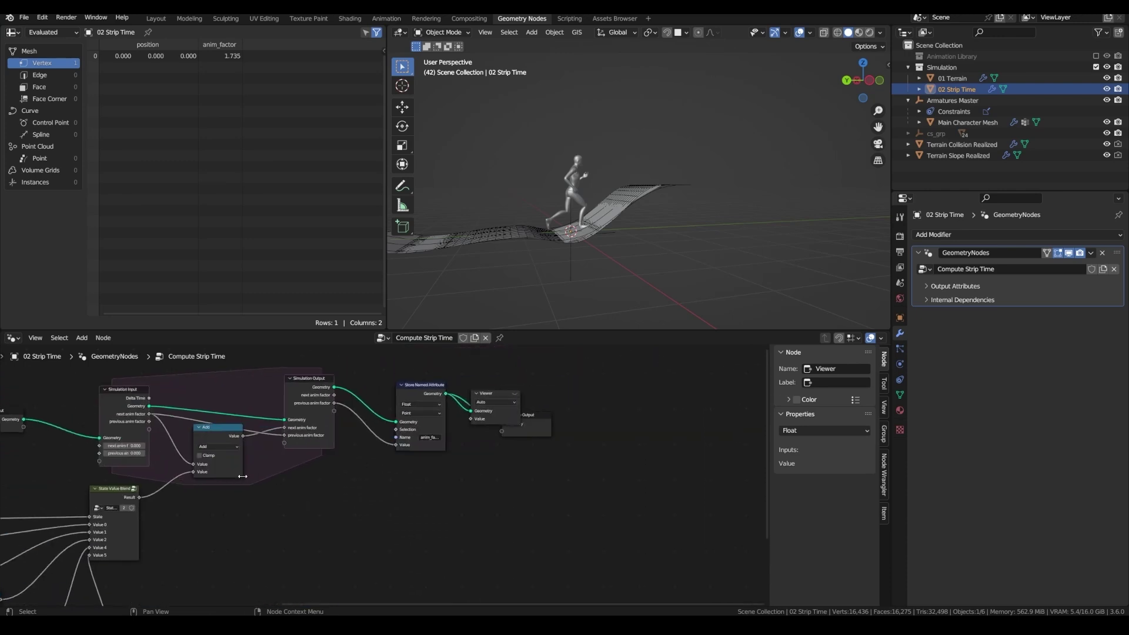
click(569, 18)
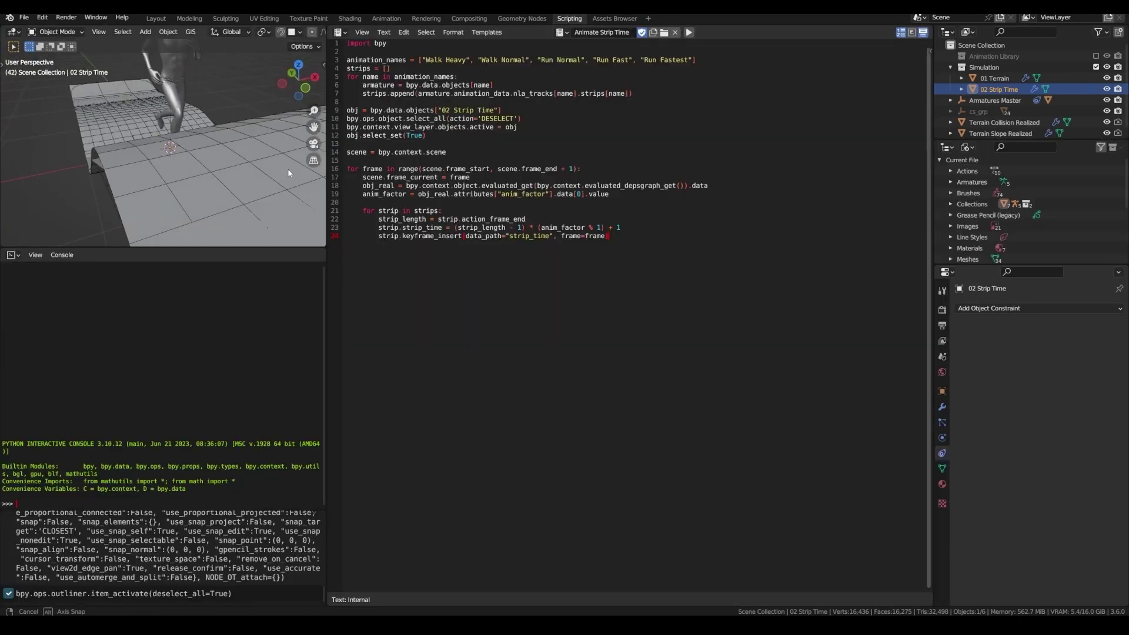
middle_drag(217, 155, 190, 112)
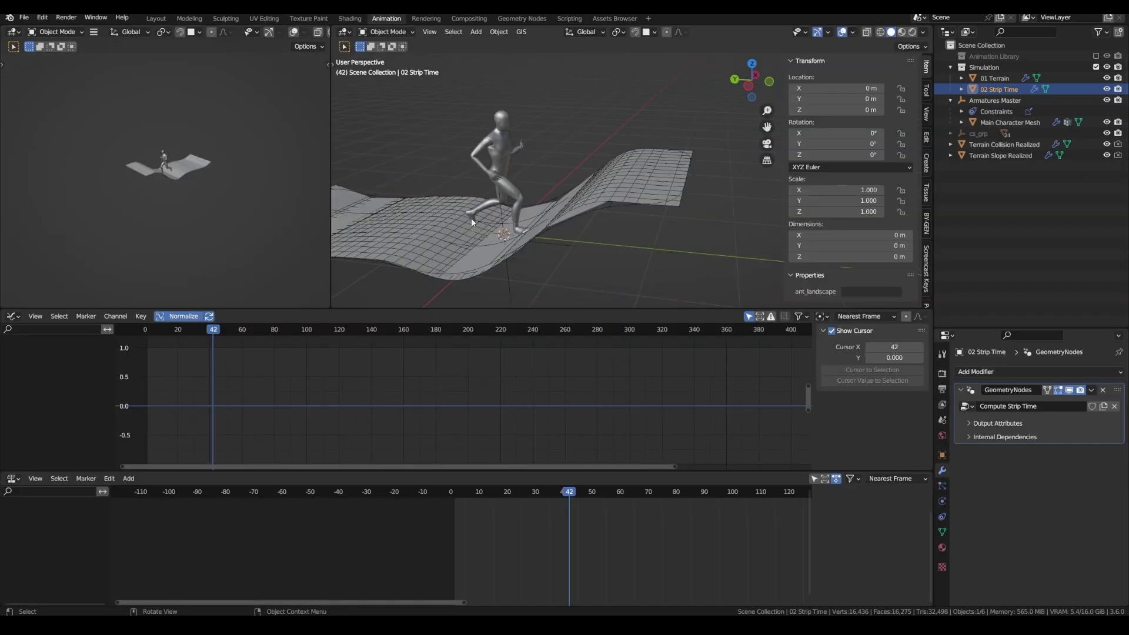
In the Animation workspace, inspect the Terrain Collision Realized and Terrain Slope Realized objects
click(1029, 144)
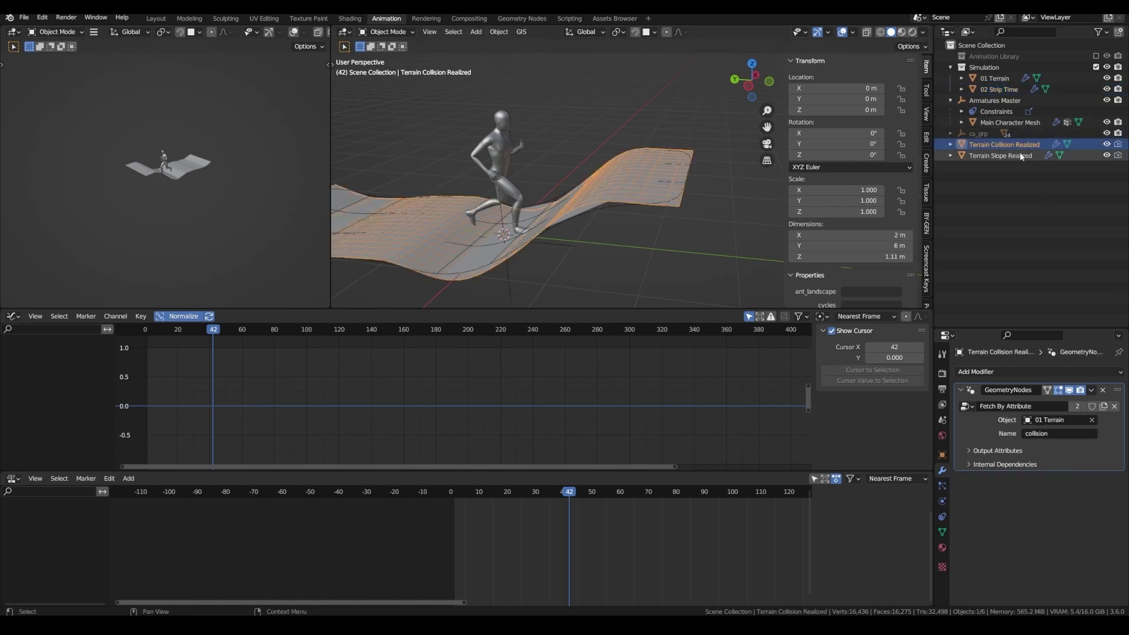
middle_drag(481, 231, 511, 242)
click(999, 155)
Try moving the Armatures Master empty freely and along the Z axis, cancelling each move
click(507, 244)
key(g)
right_click(516, 272)
key(g)
key(z)
right_click(519, 251)
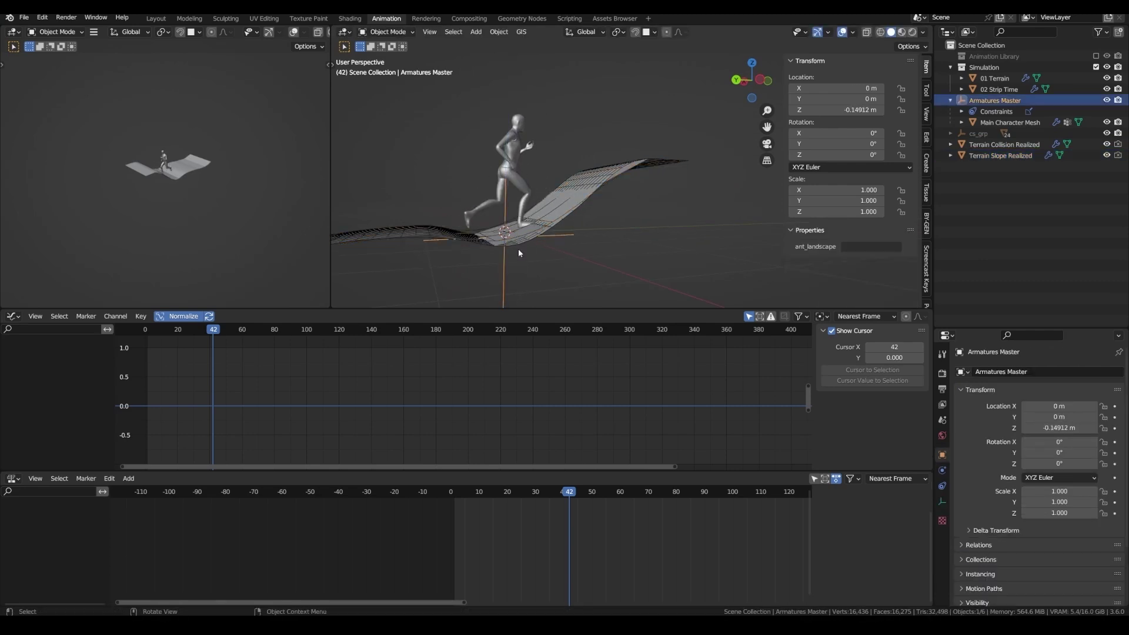